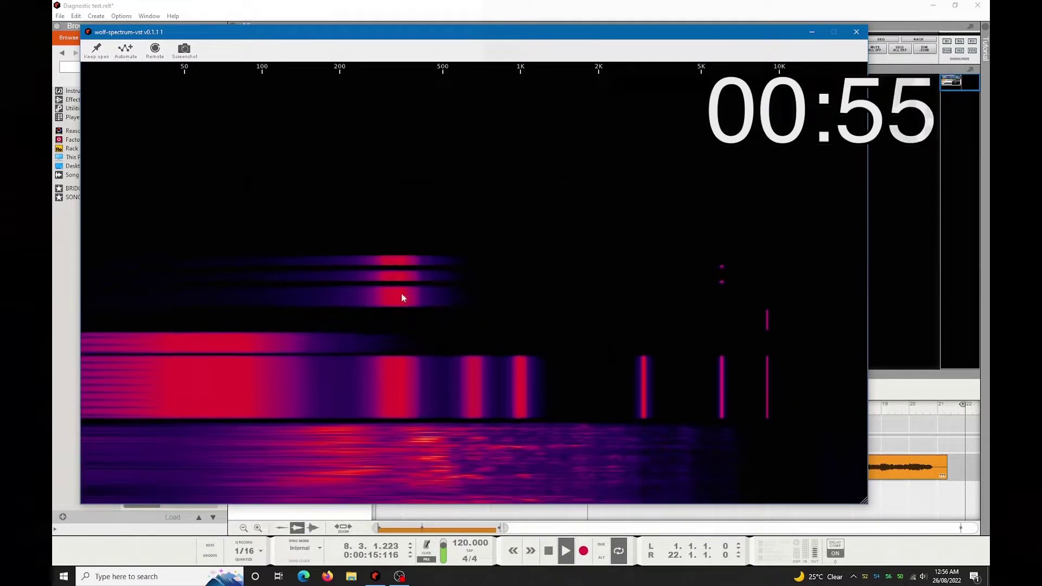
Step: Try the Horizontal scrolling direction in the Wolf-Spectrum display and return it to Vertical
right_click(429, 308)
click(461, 357)
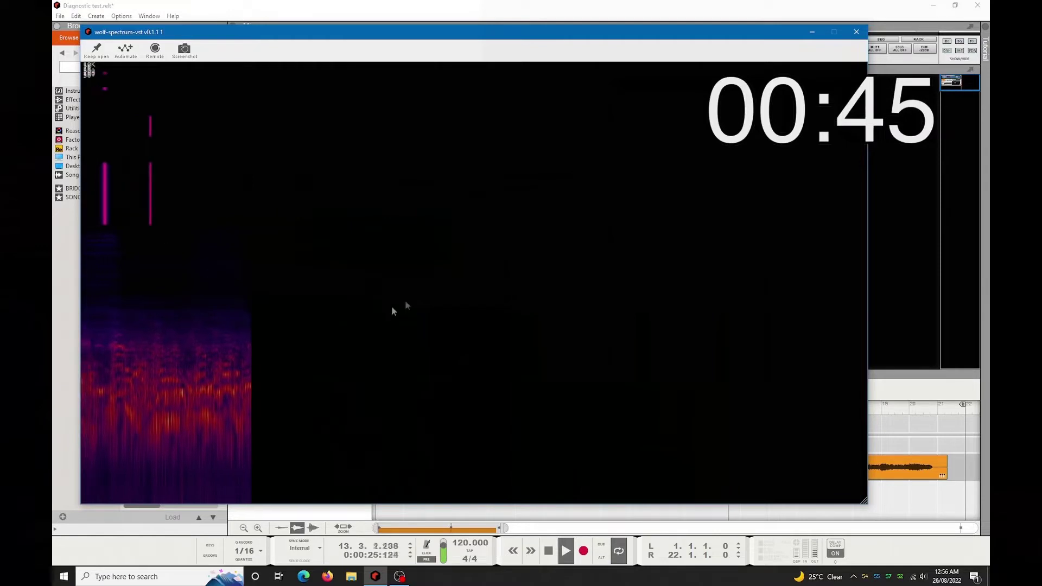
right_click(444, 279)
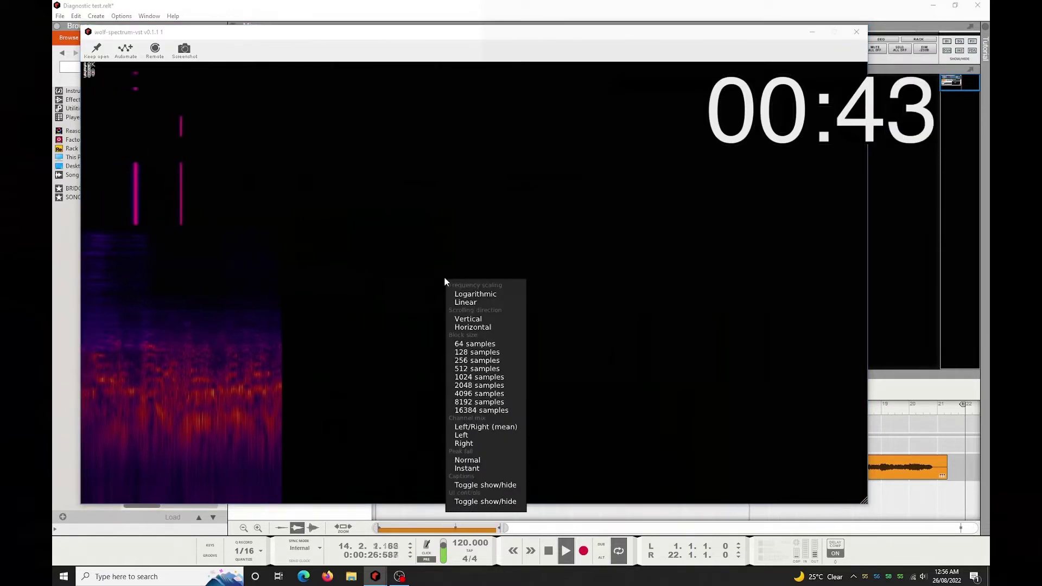
click(466, 320)
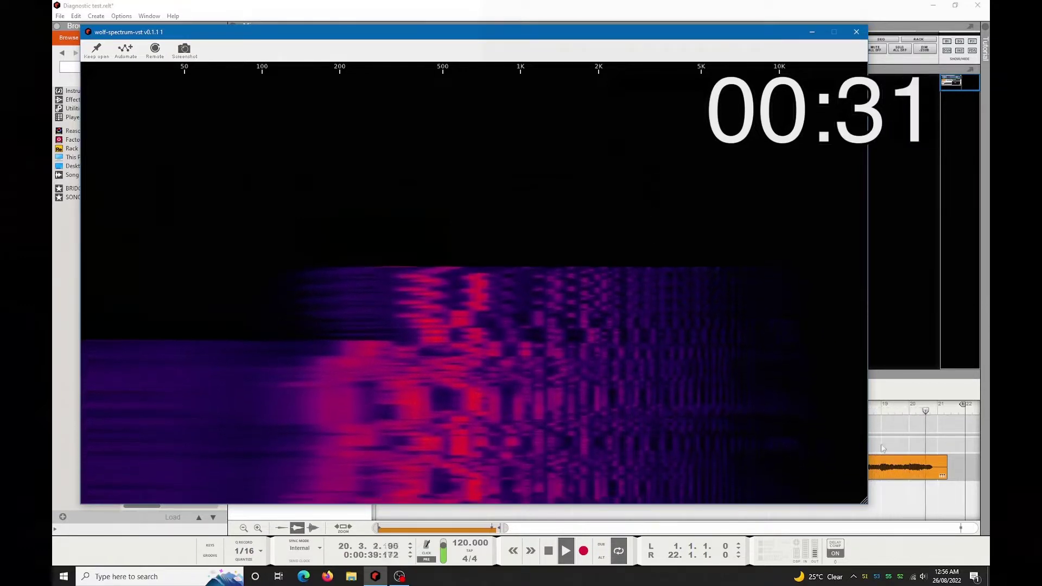
Step: Resize the Wolf-Spectrum window smaller and wider again to test its scaling, and close it
drag(863, 500, 610, 294)
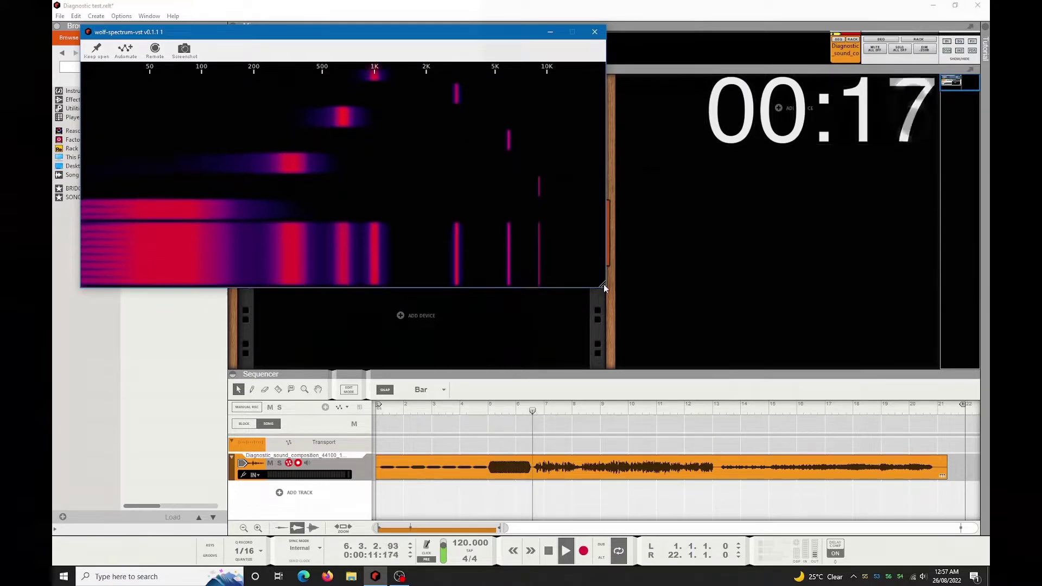
drag(605, 287, 941, 418)
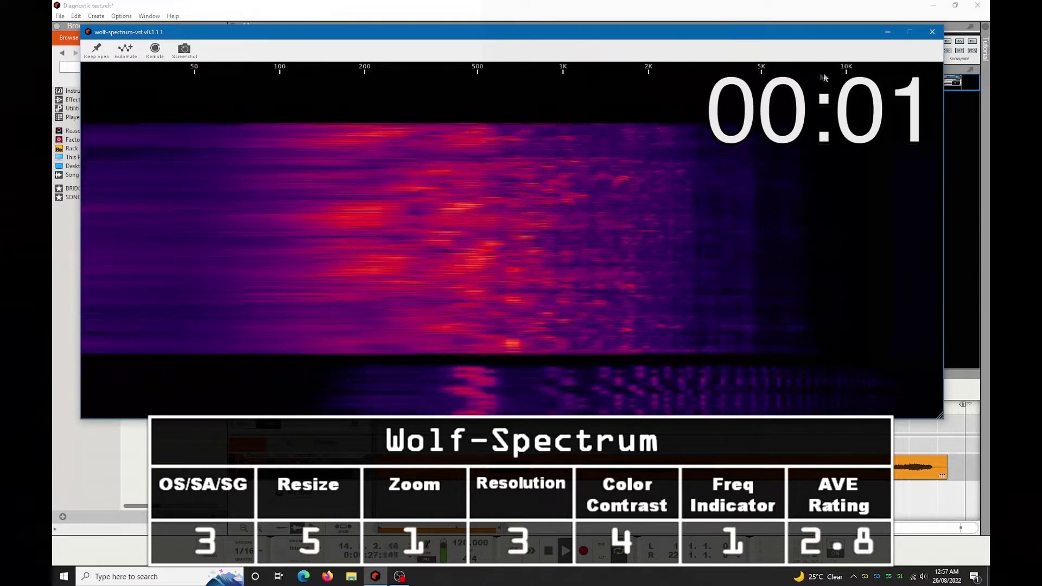
click(932, 33)
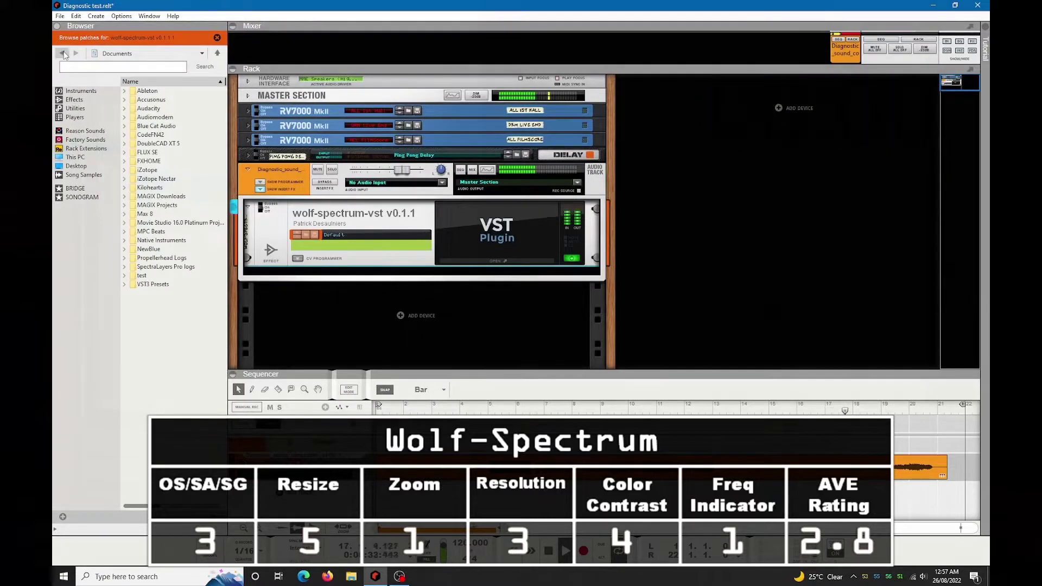
Step: Replace the wolf-spectrum device in the rack with BL-Ghost from the SONOGRAM favorites and open its plugin window beside the browser
click(82, 197)
drag(149, 142, 388, 233)
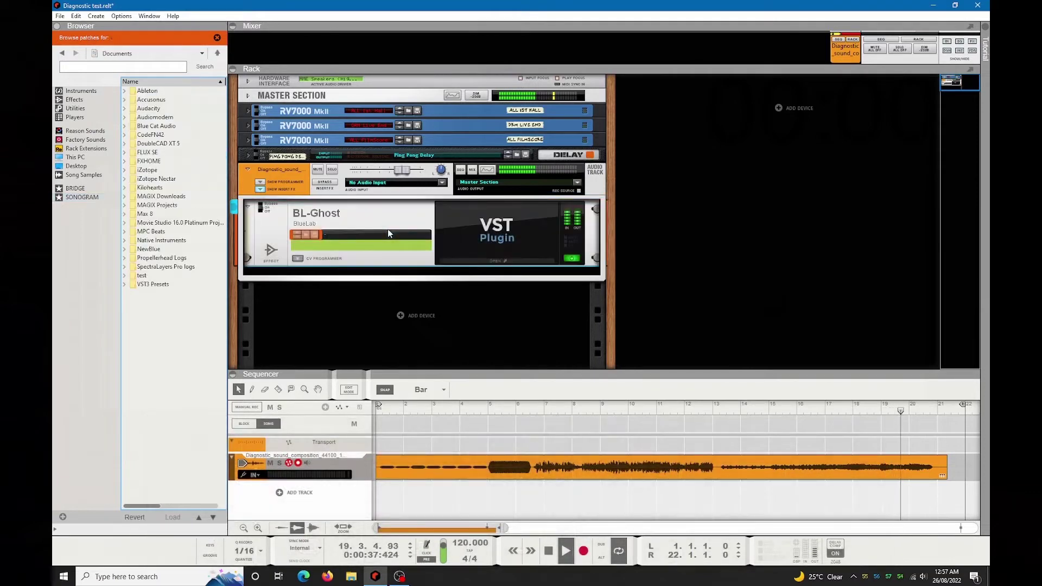
click(488, 261)
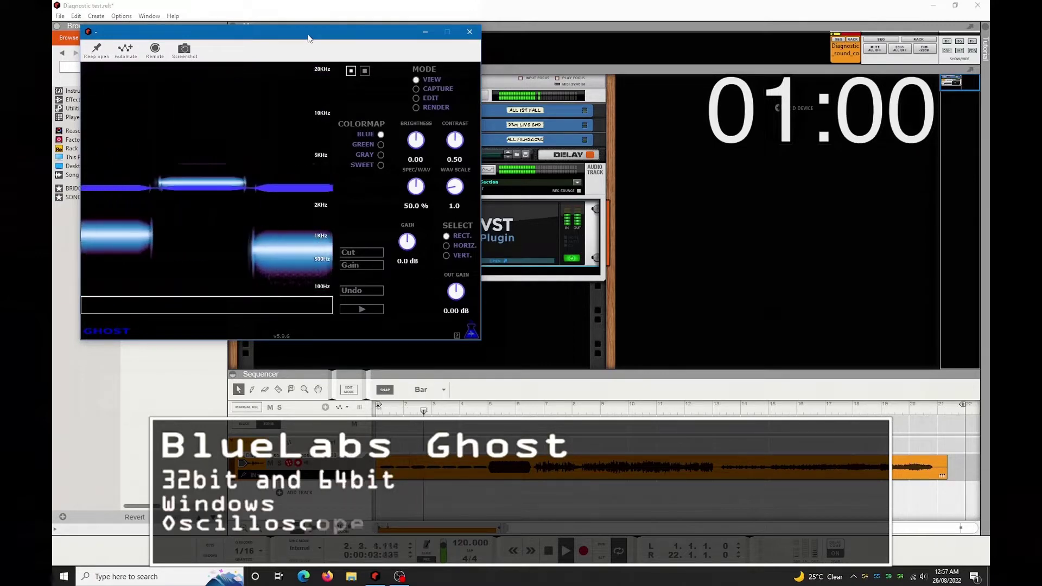
drag(307, 38, 637, 95)
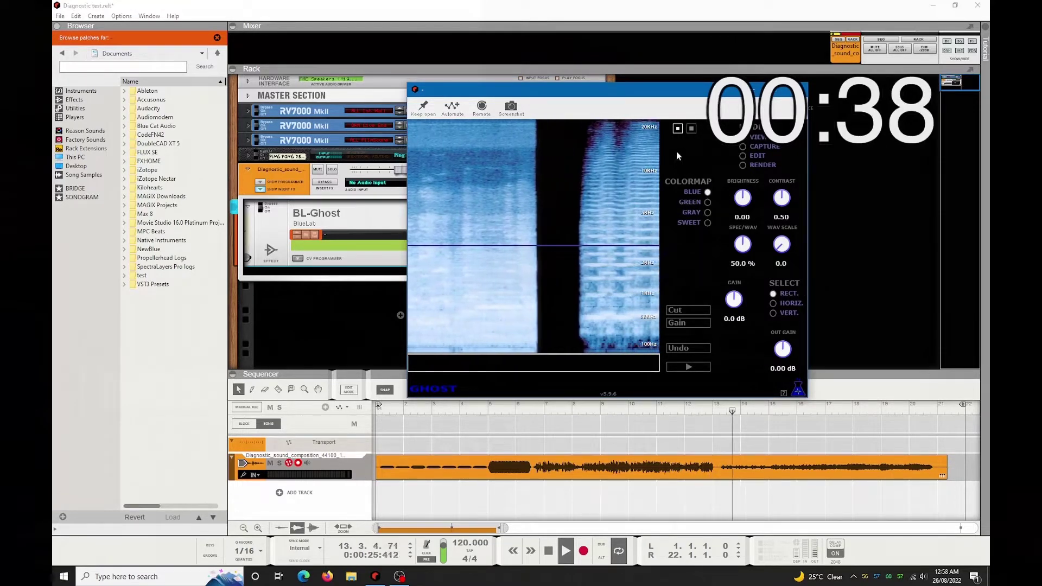
Step: Switch the Ghost interface between its larger and smaller sizes twice, ending on the smaller size
click(691, 130)
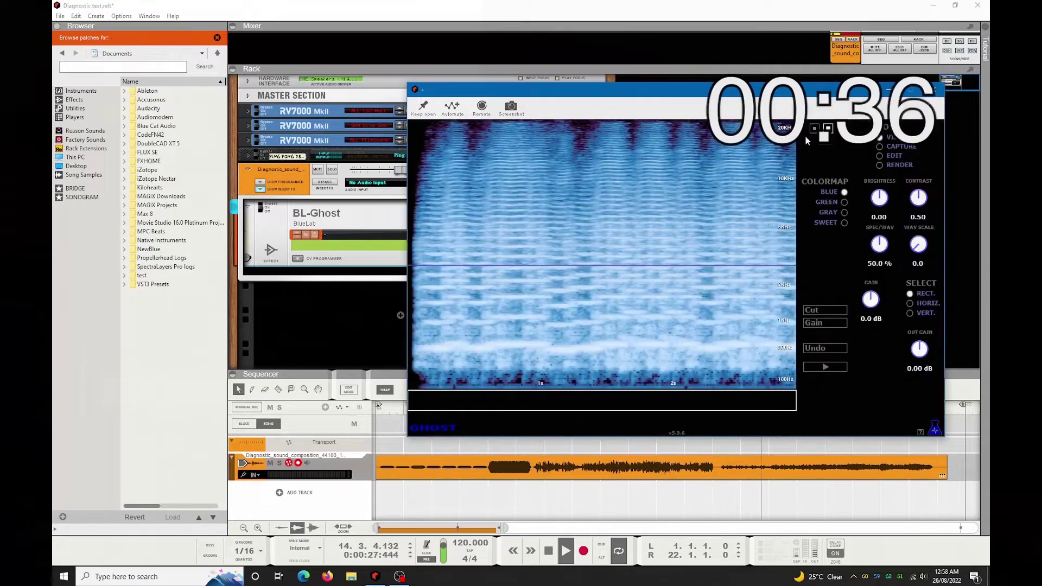
click(814, 130)
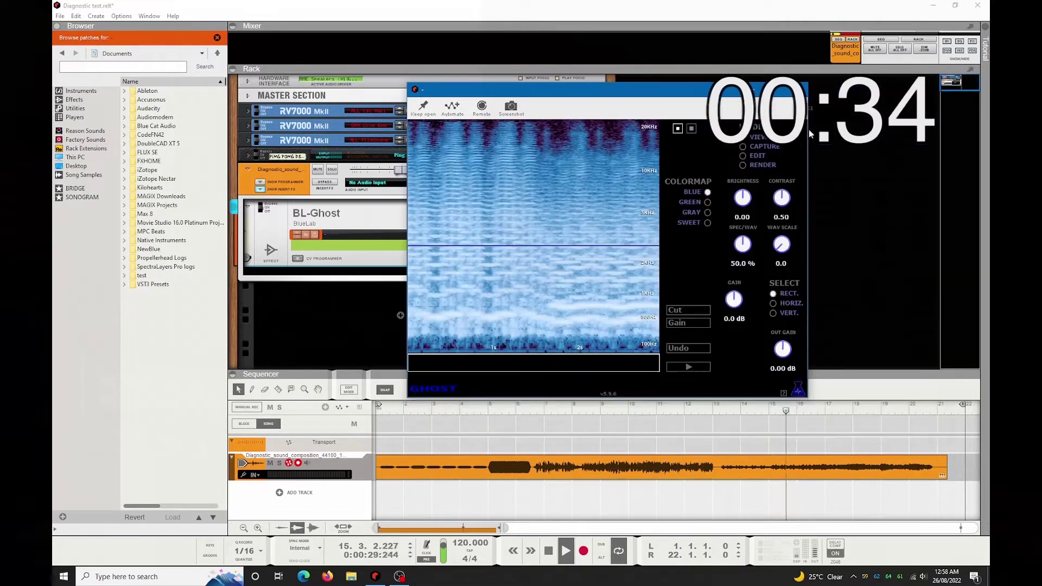
click(692, 129)
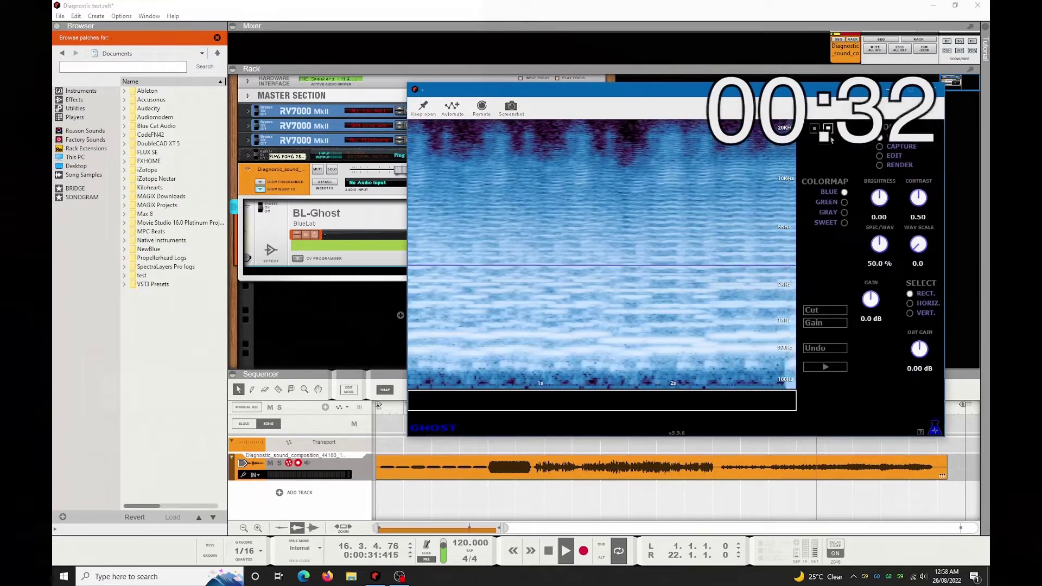
click(813, 130)
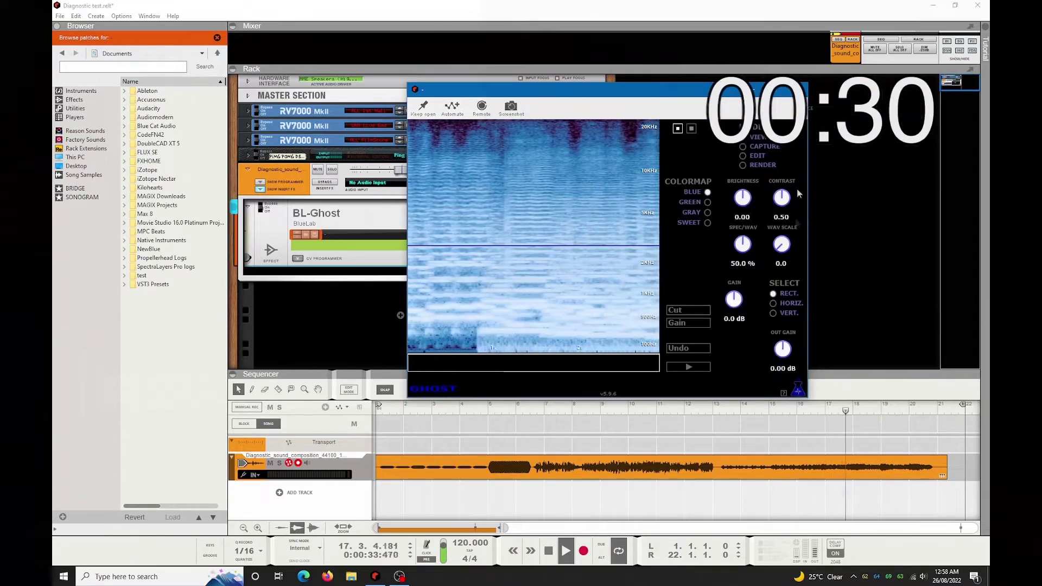
Step: Set Ghost's colormap to Sweet with brightness -0.35 and contrast 0.45, and close its window
click(776, 314)
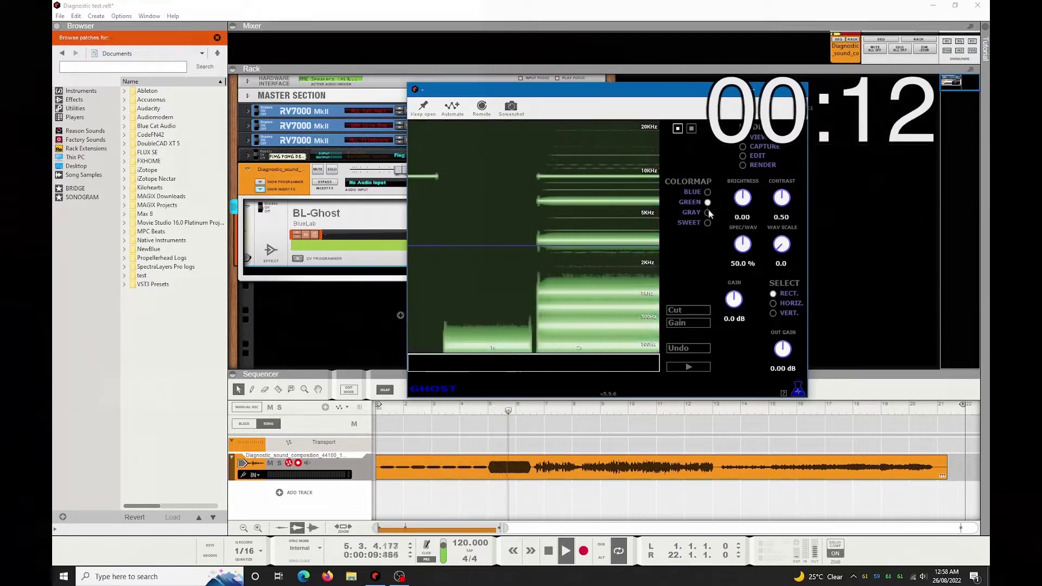
click(708, 222)
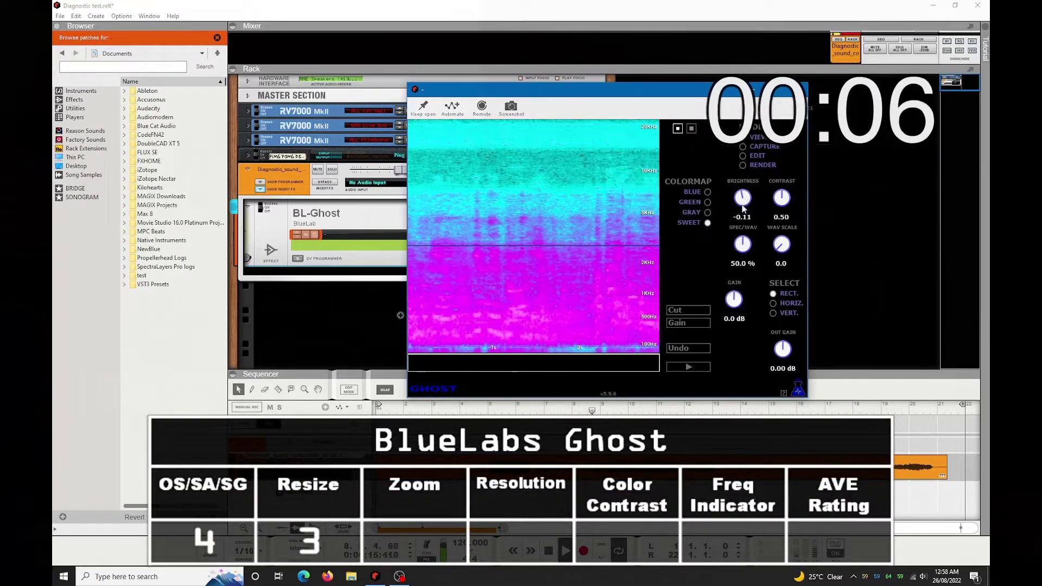
drag(742, 205, 742, 219)
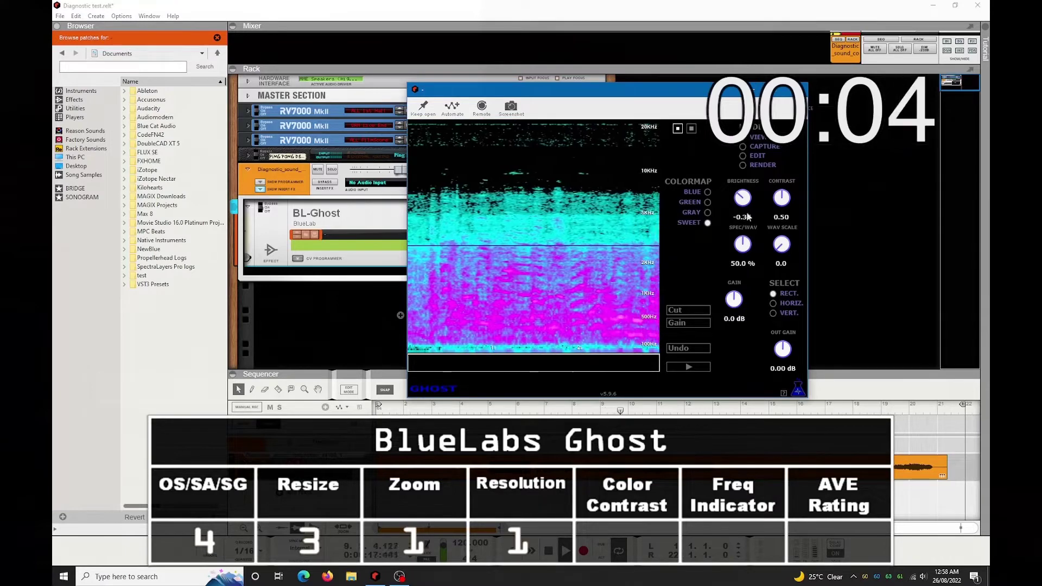
drag(783, 199, 782, 202)
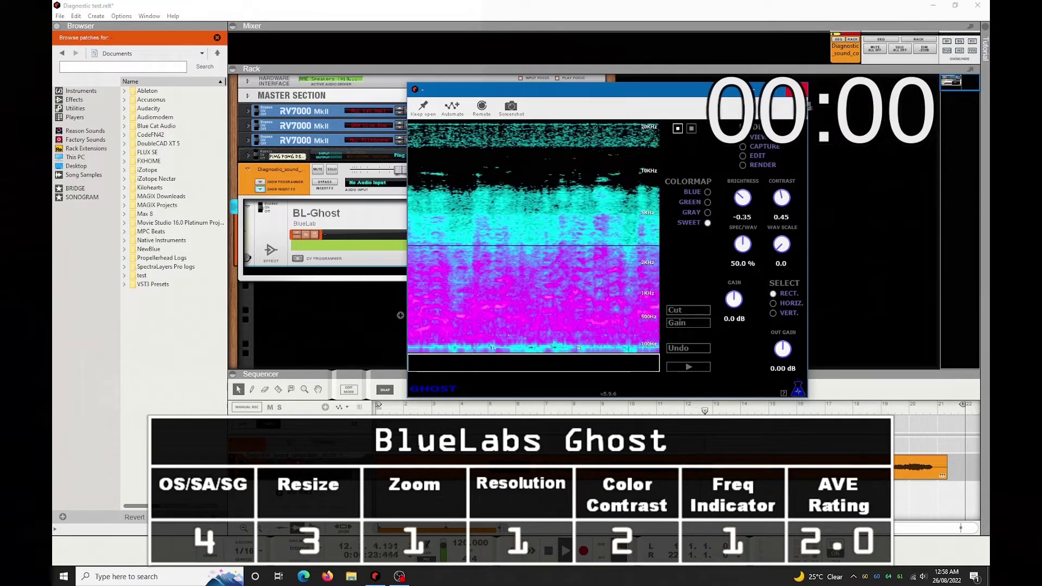
click(801, 89)
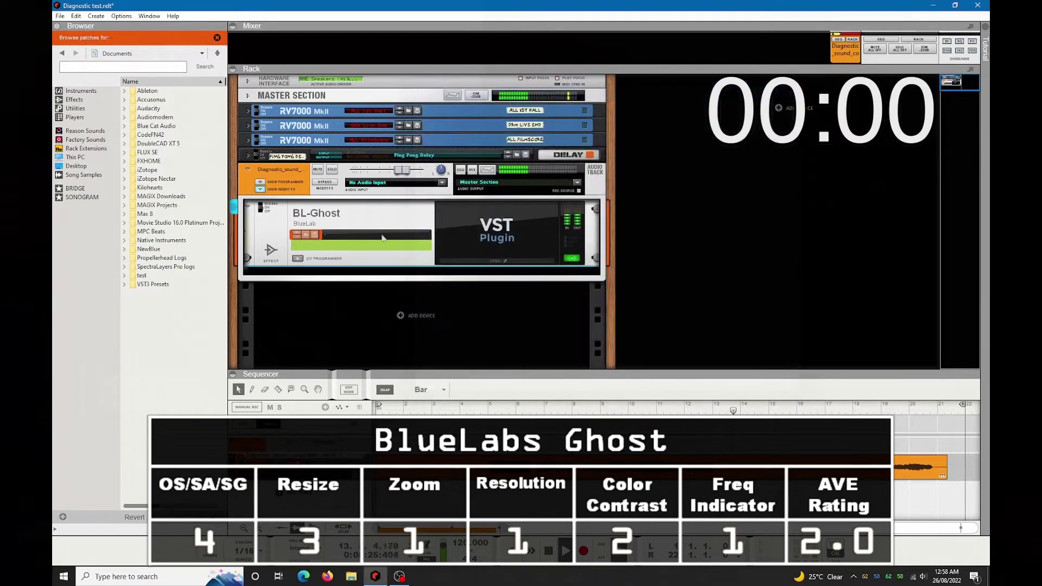
Step: Replace BL-Ghost in the rack with Dust Analyzer-x64 from the SONOGRAM favorites and open its plugin window over the rack
click(65, 54)
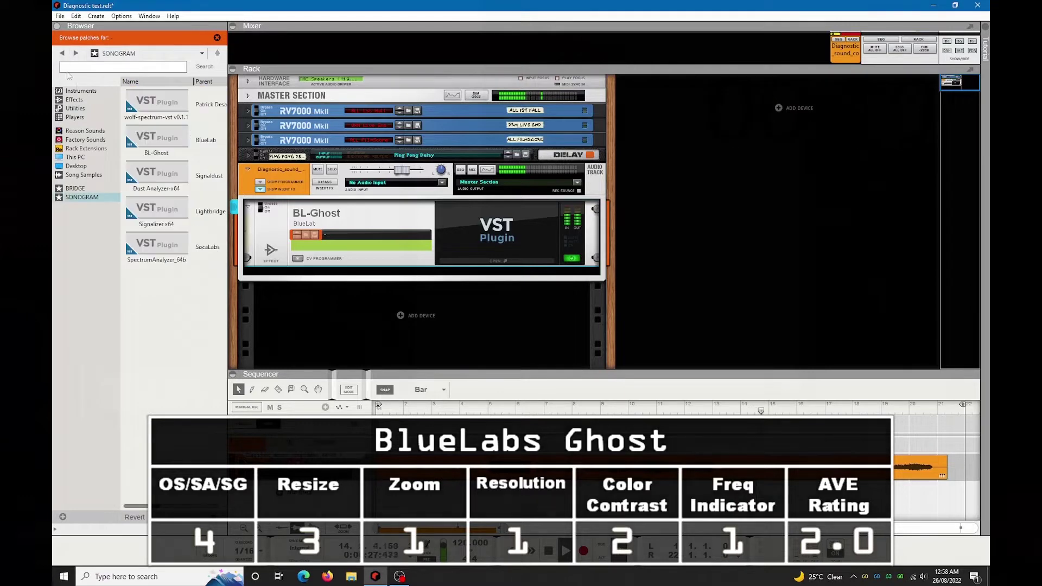
drag(144, 173, 387, 235)
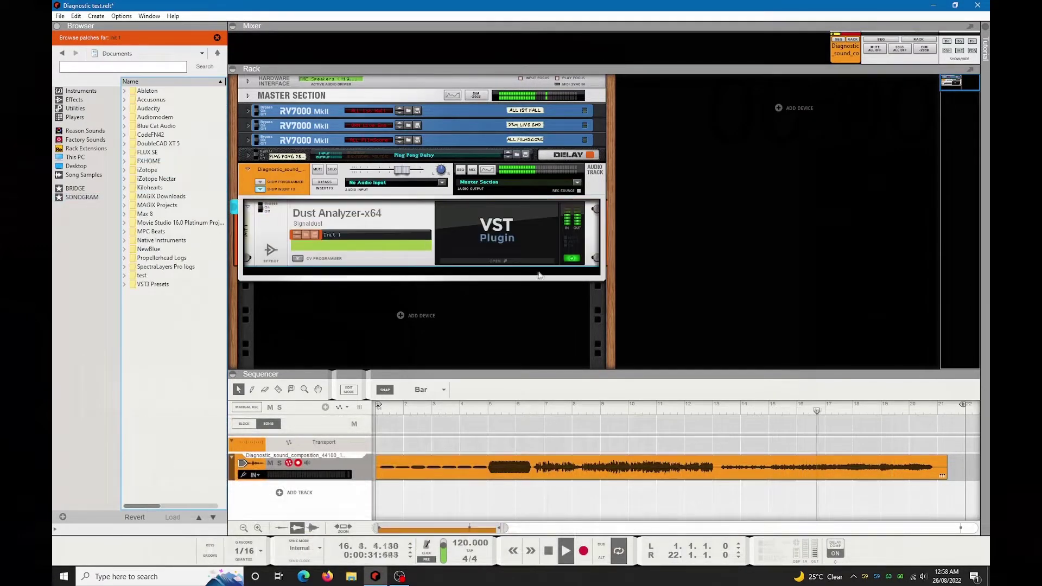
click(496, 262)
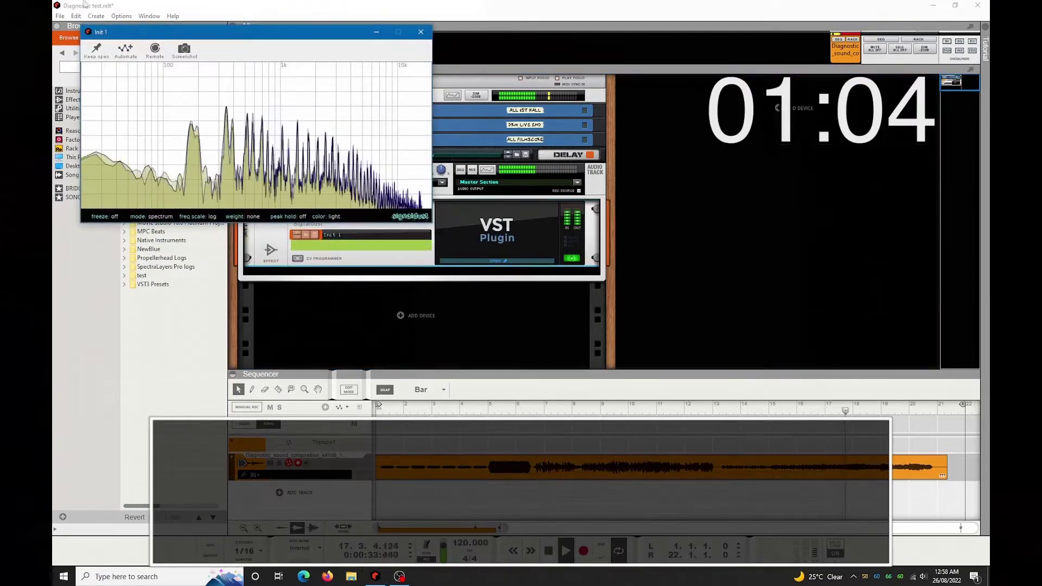
drag(273, 36, 501, 144)
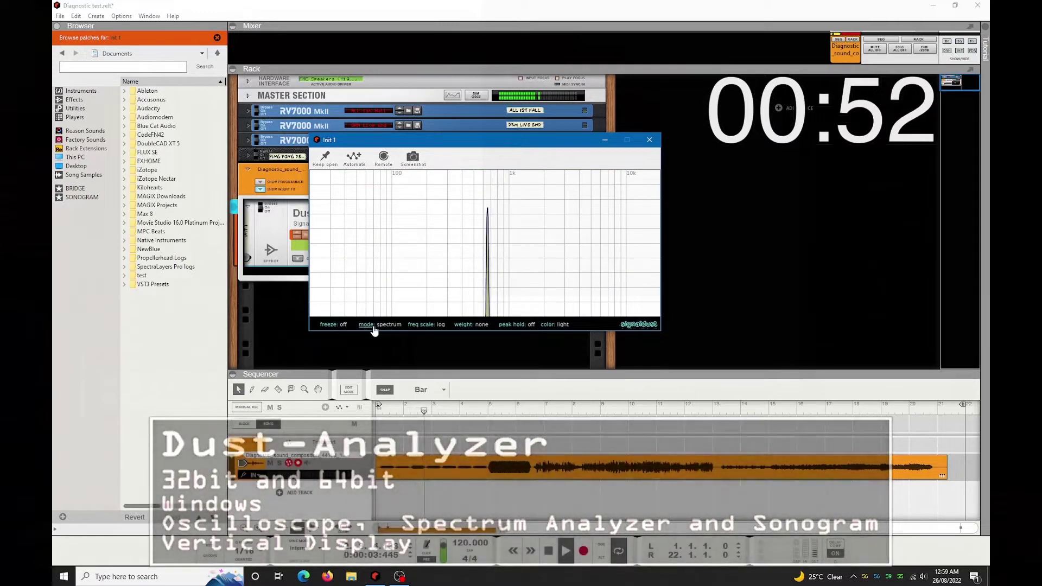
Step: Set the Dust Analyzer's mode to sonogram and check its channels and defaults options before closing its window
click(376, 325)
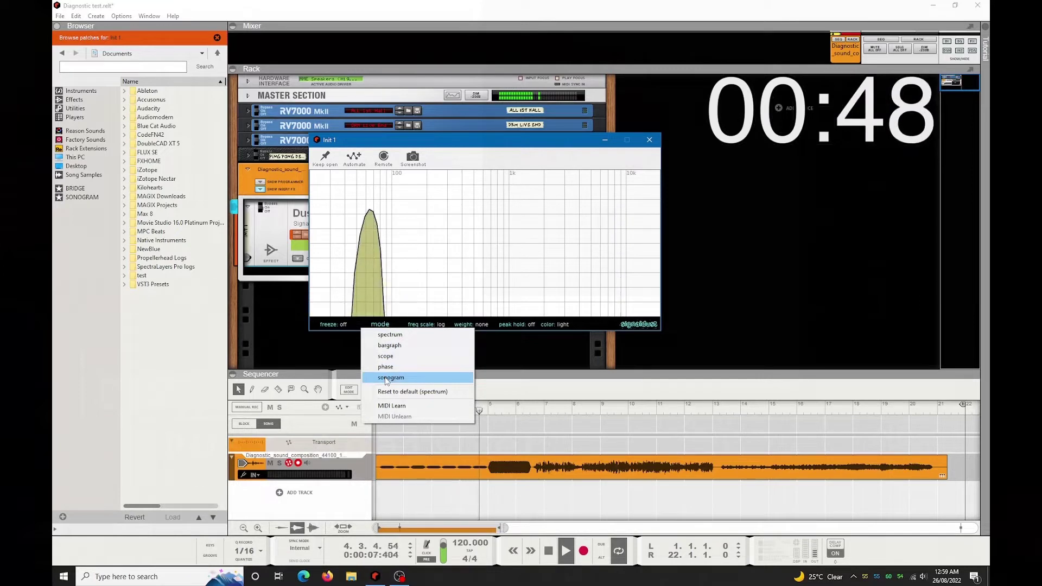
click(386, 379)
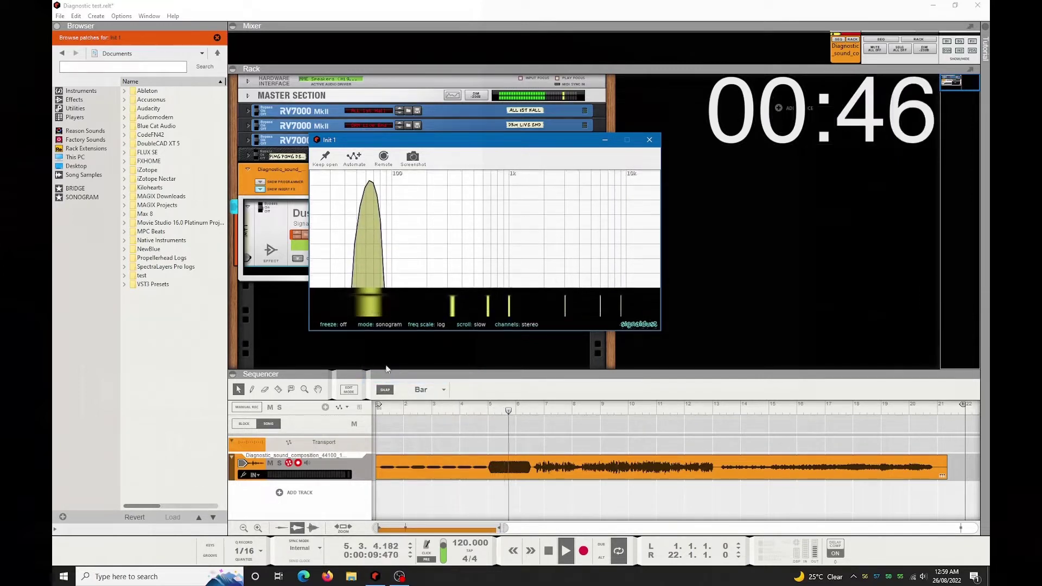
click(501, 324)
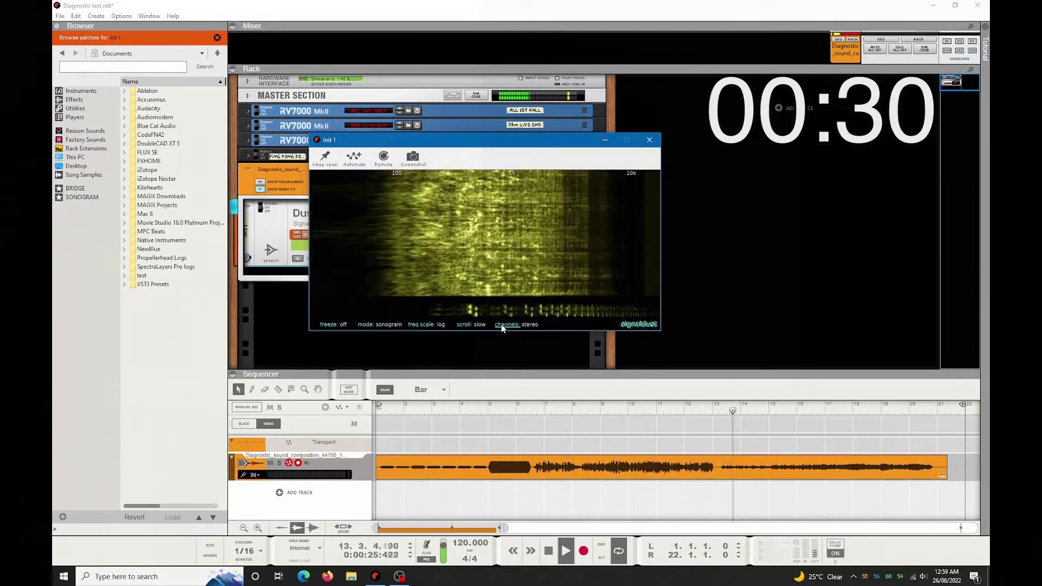
click(654, 324)
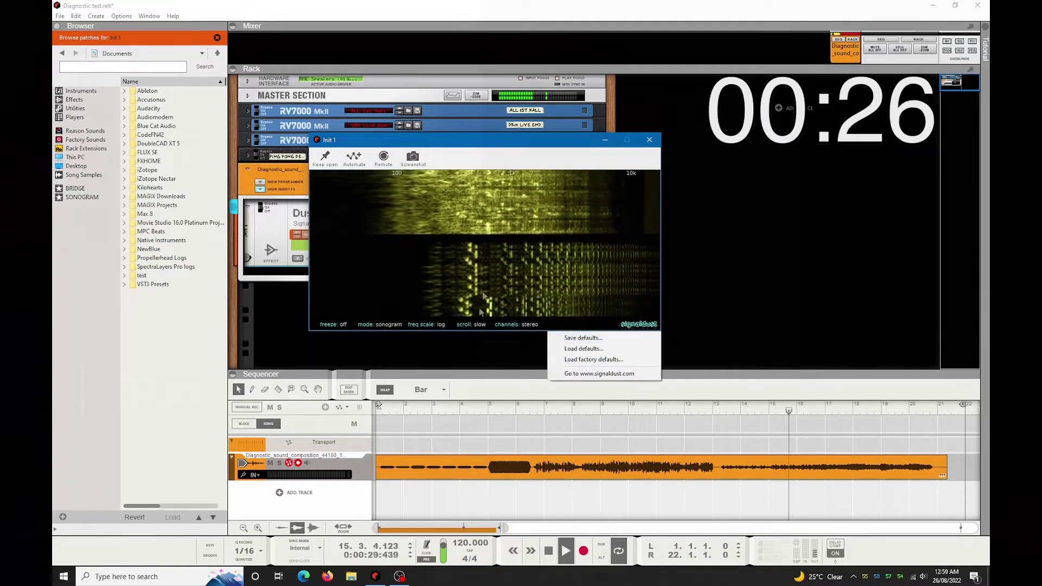
click(471, 261)
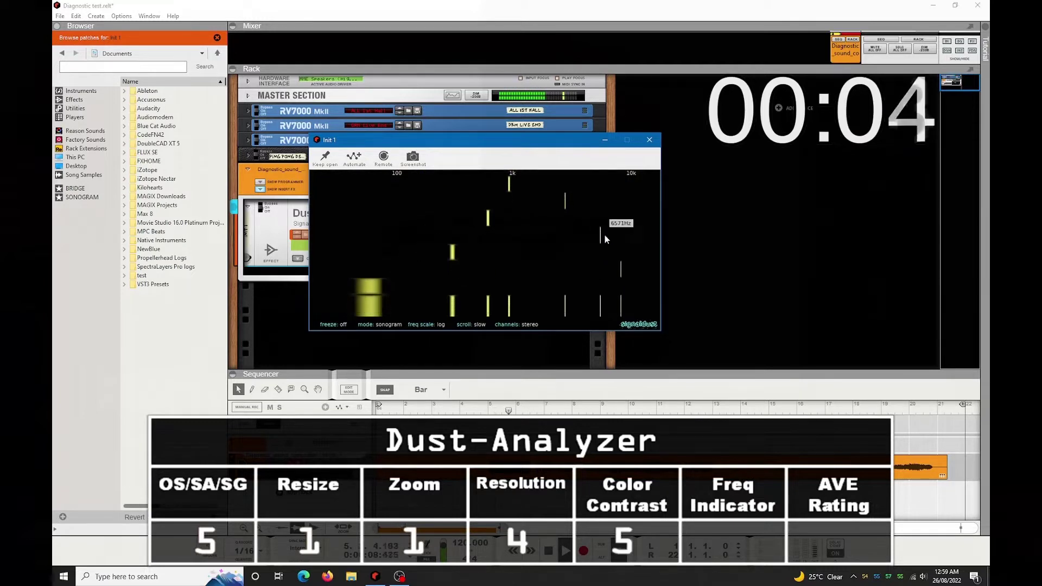
click(649, 141)
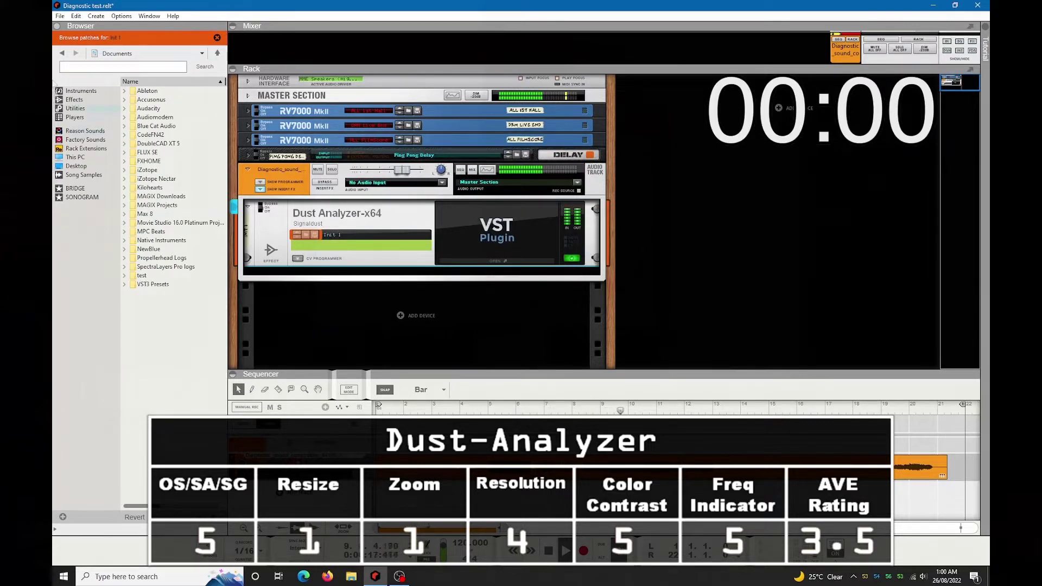
Step: Replace Dust Analyzer-x64 in the rack with Signalizer x64 from the SONOGRAM favorites and open its plugin window over the rack
click(68, 56)
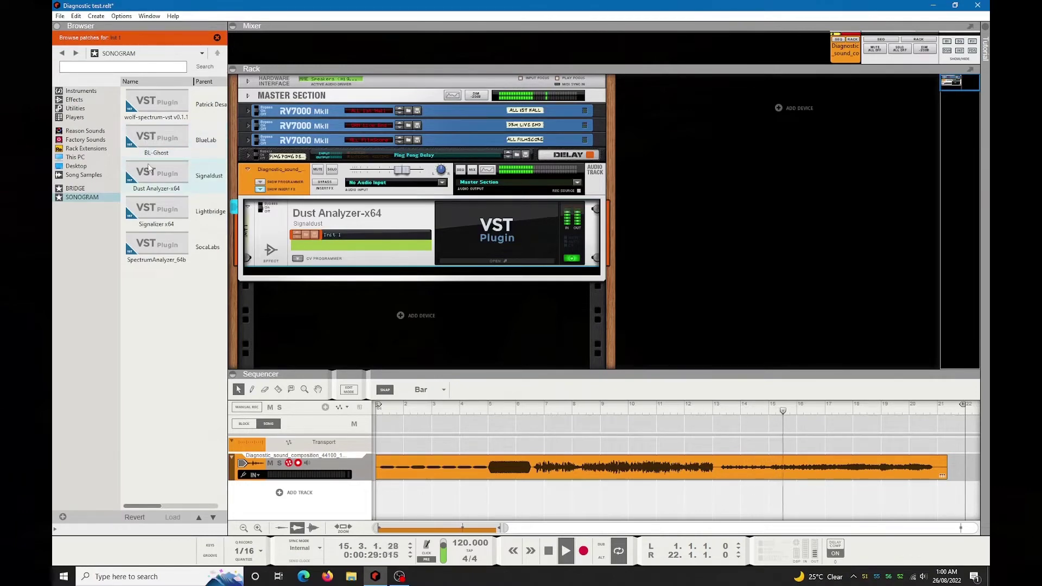
double_click(155, 207)
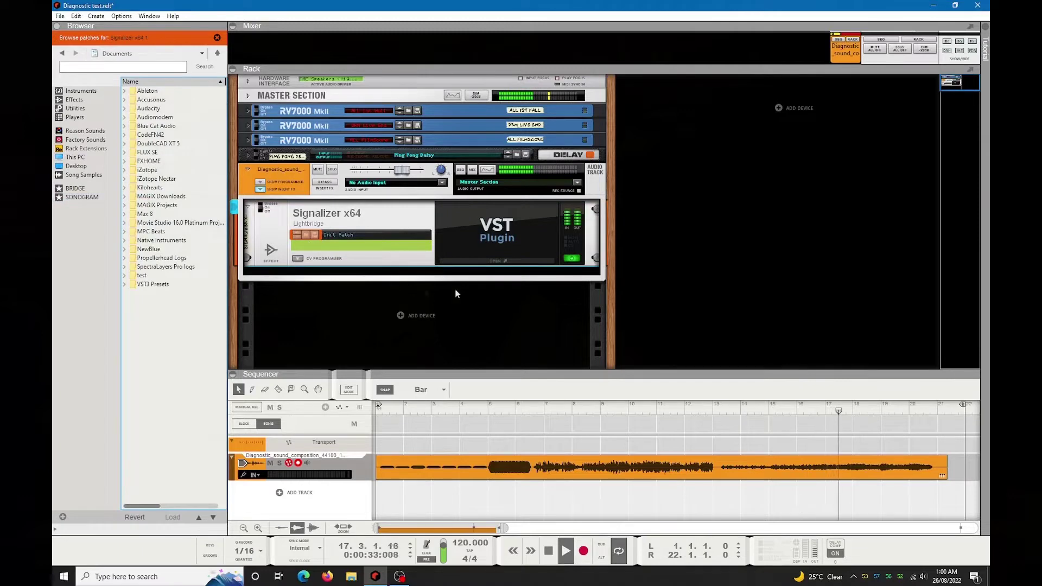
click(513, 261)
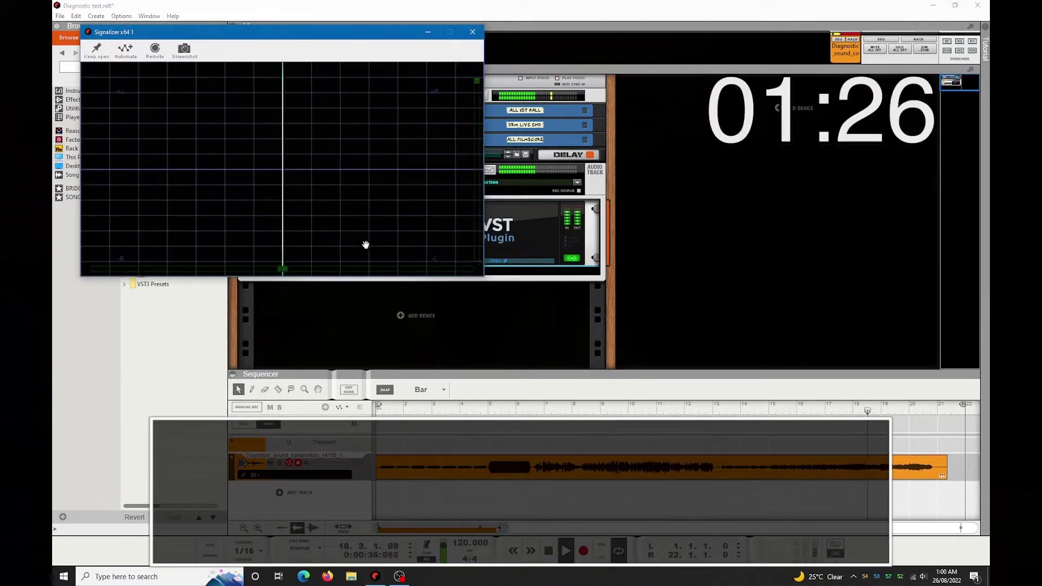
drag(291, 33, 482, 121)
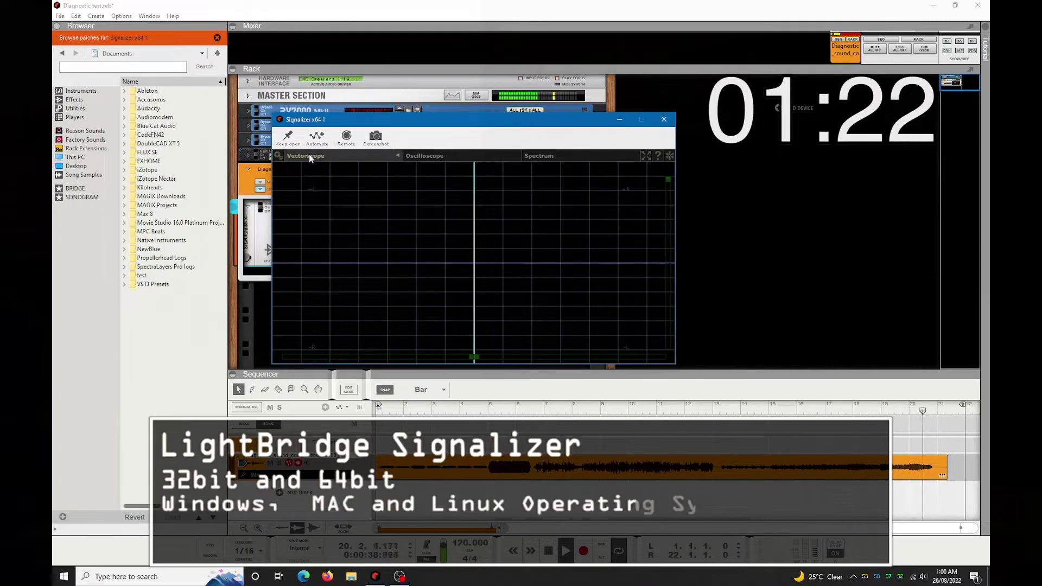
Step: Show Signalizer's settings, switch to the Oscilloscope view and display its colour and rendering options
click(278, 154)
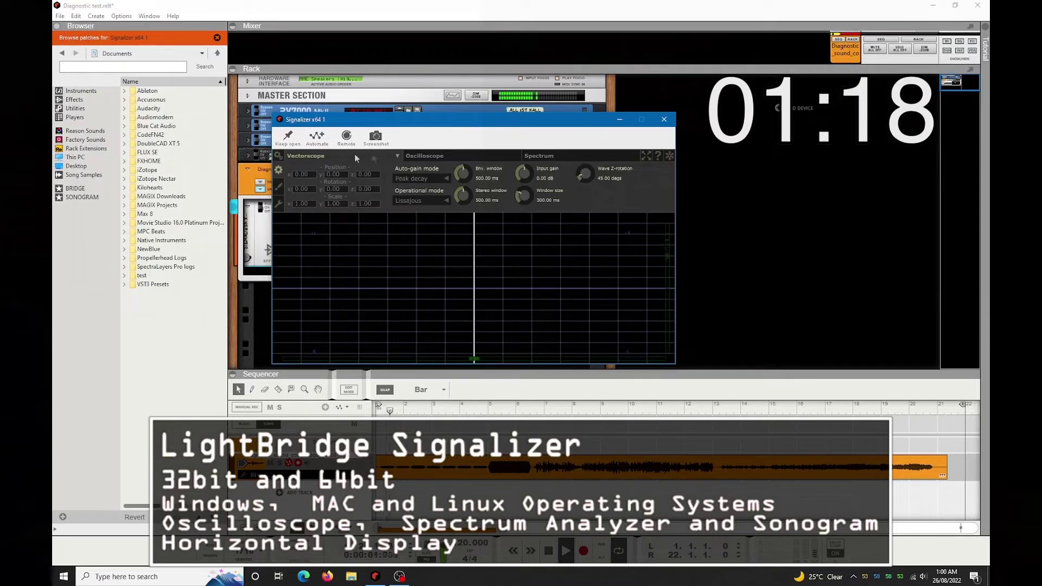
click(442, 155)
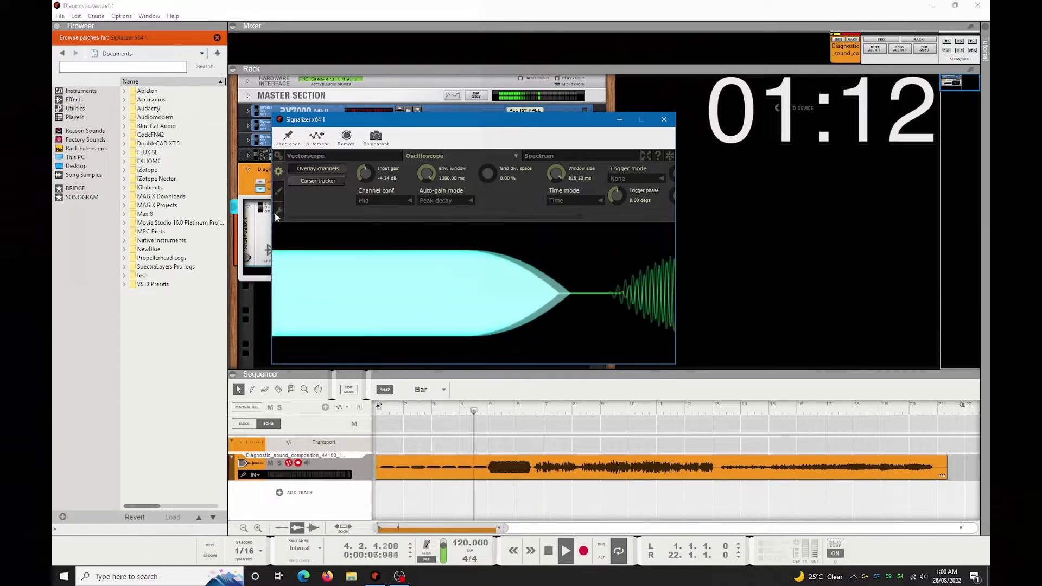
click(278, 190)
click(277, 188)
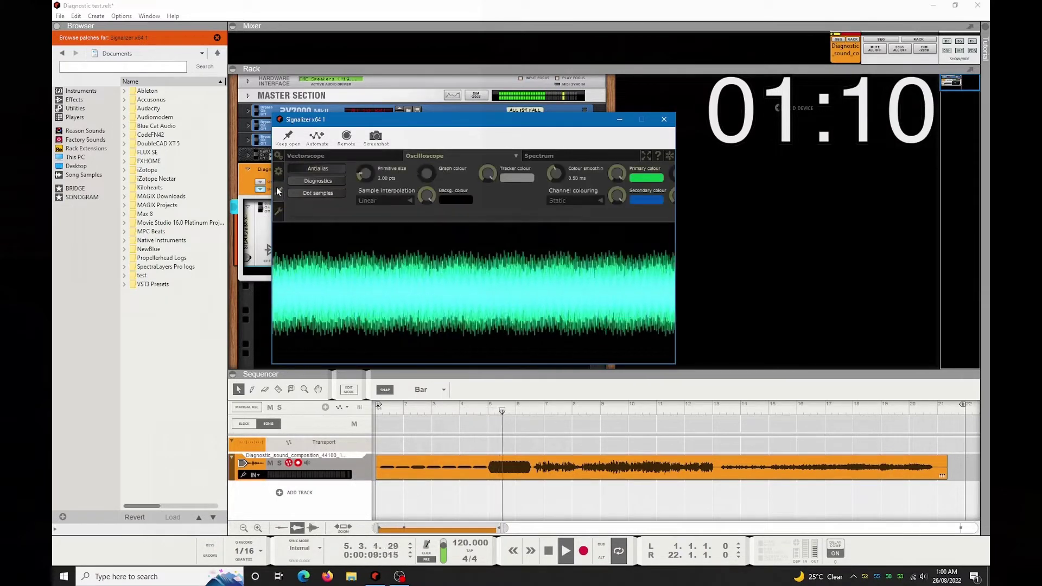
Step: Load the spectrogram preset in Signalizer's Spectrum view and set the update speed to 12.52
click(552, 157)
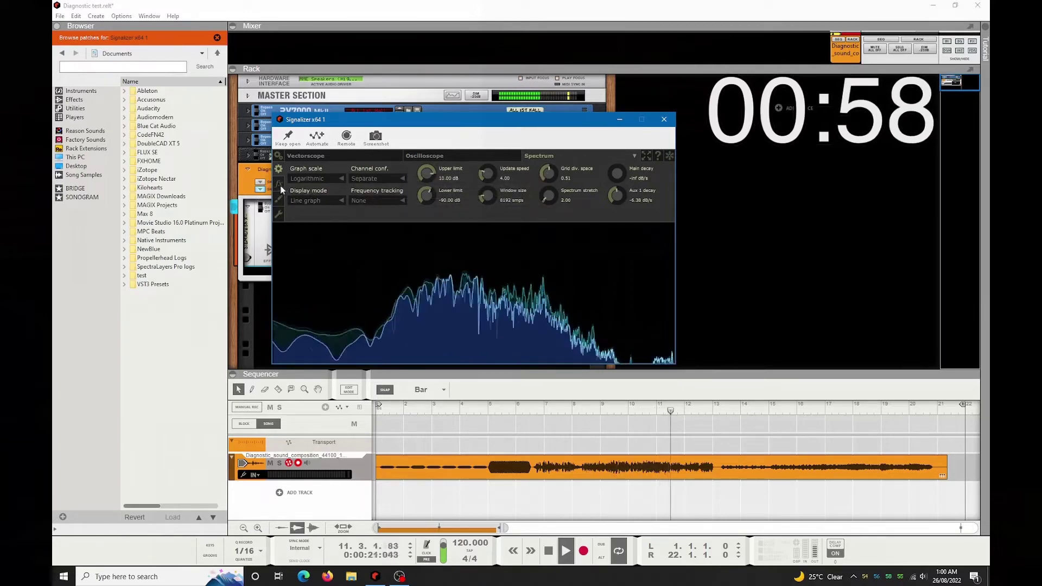
click(280, 214)
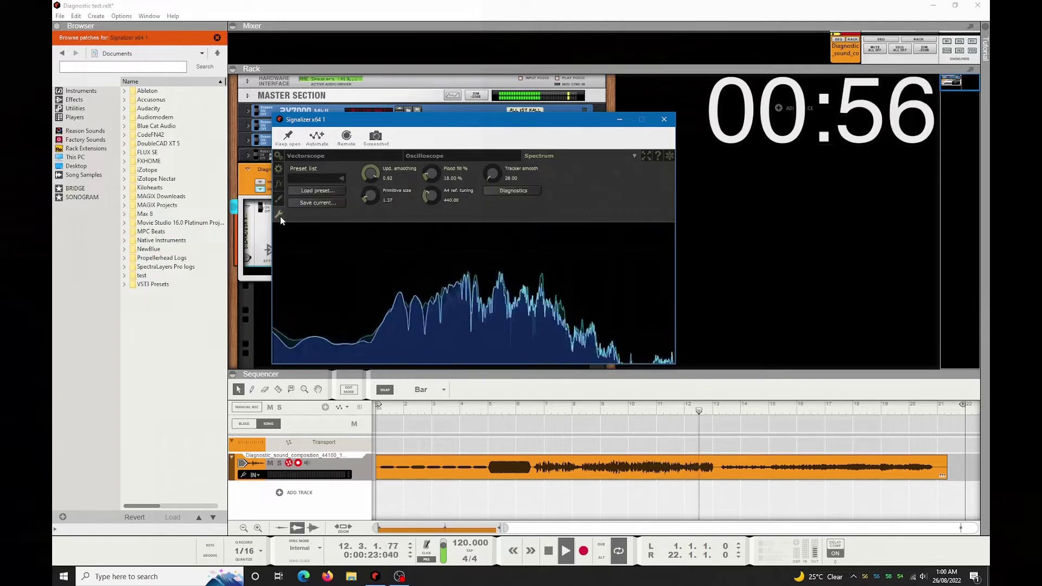
click(314, 179)
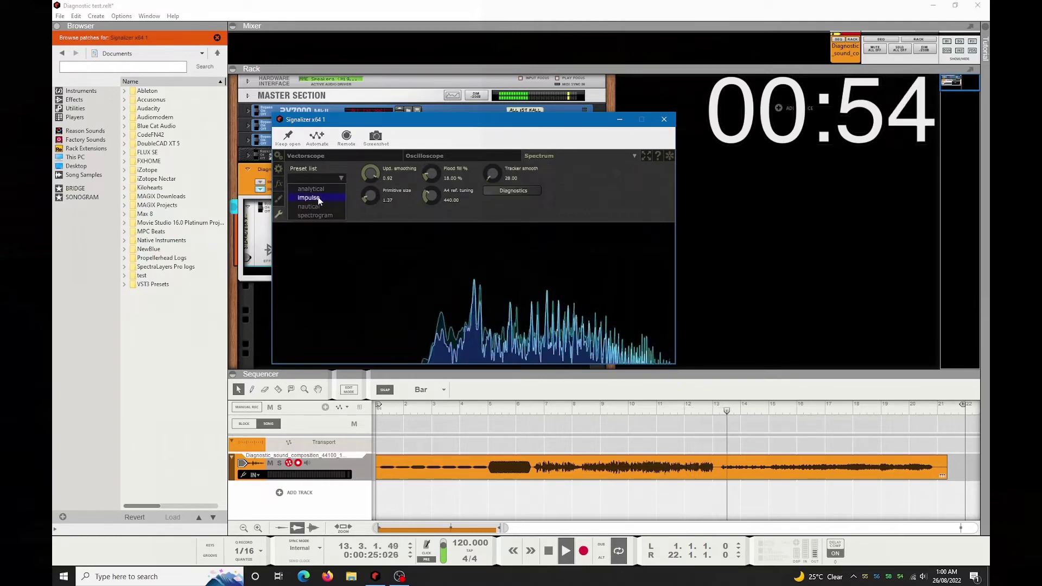
click(316, 214)
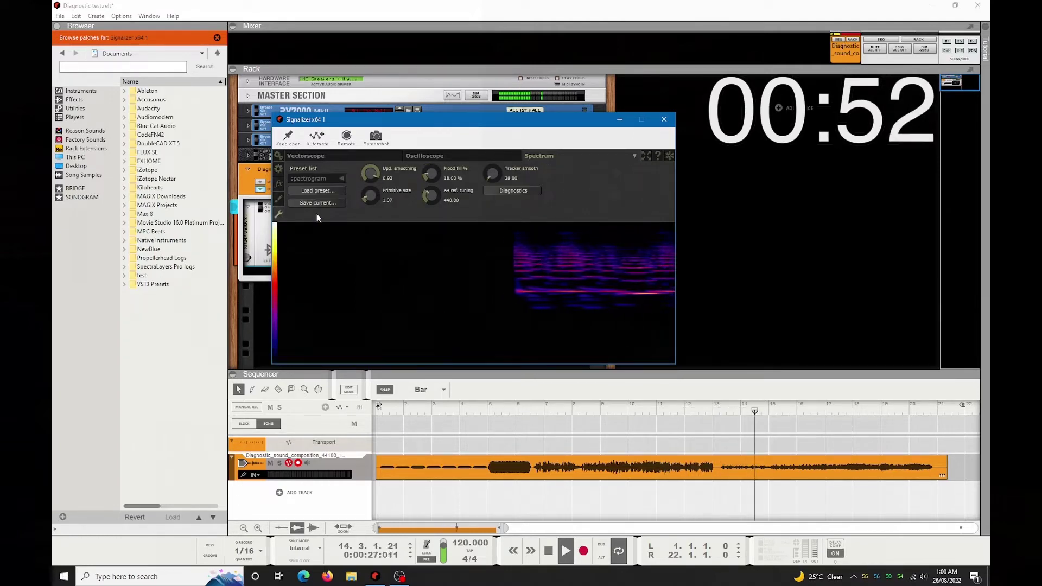
click(279, 170)
drag(486, 176, 466, 226)
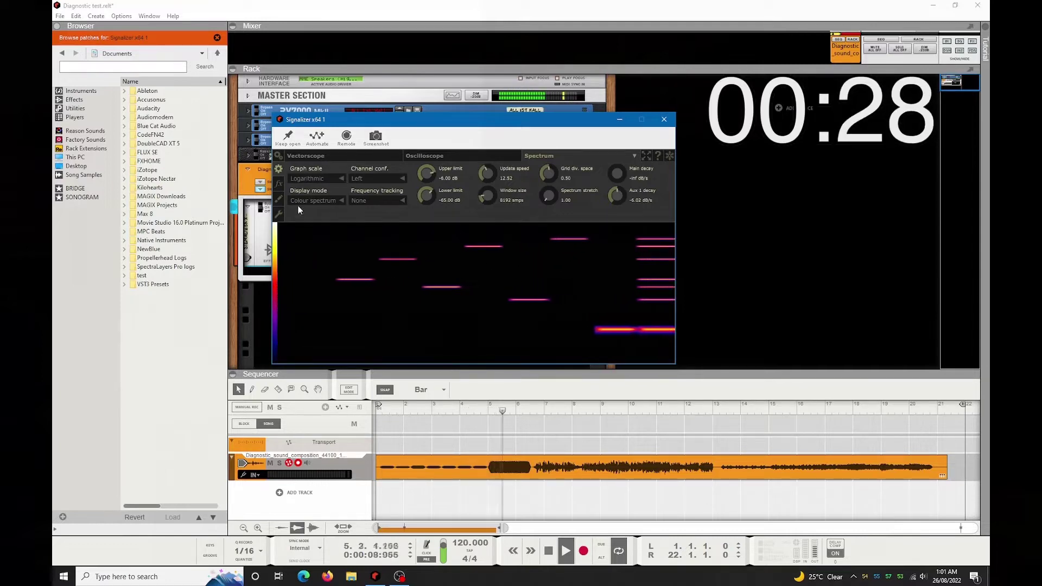
Step: Display Signalizer's spectrum colour options and enlarge its plugin window over the sequencer before closing it
click(280, 199)
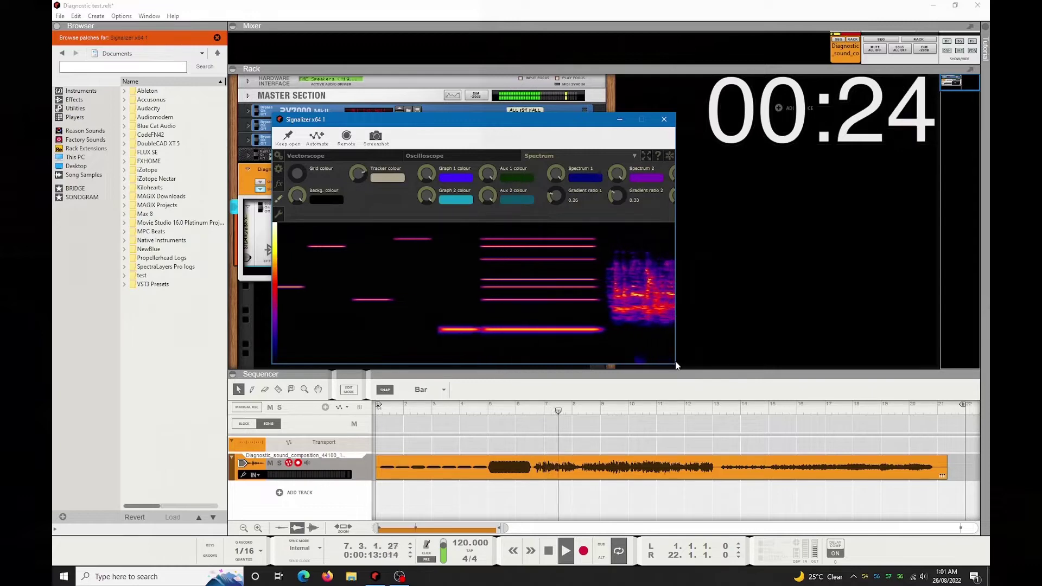
drag(676, 366, 928, 458)
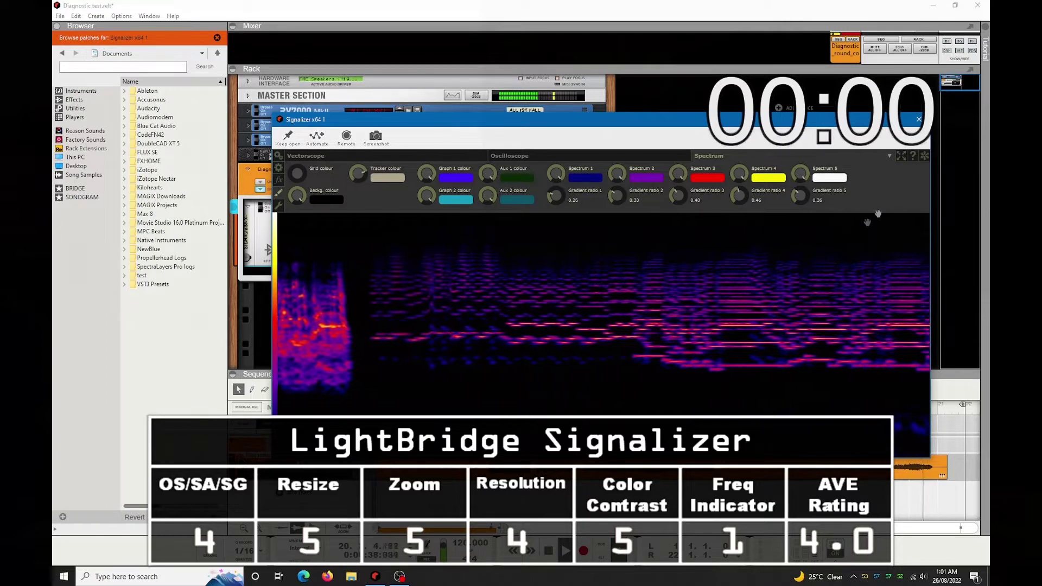
click(916, 121)
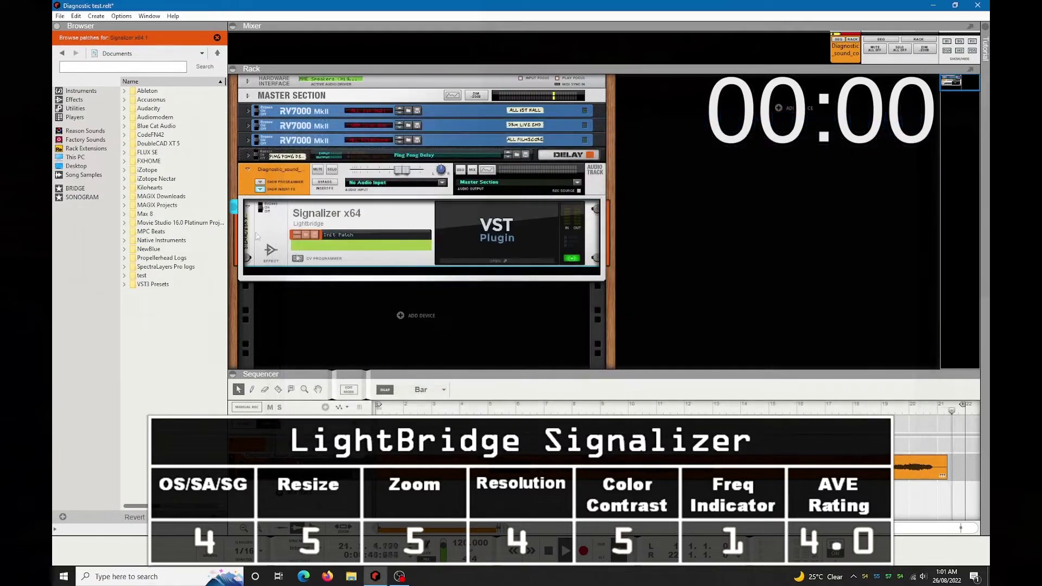
Step: Replace Signalizer x64 in the rack with SpectrumAnalyzer_64b from the SONOGRAM favorites and move its plugin window over the rack
click(62, 54)
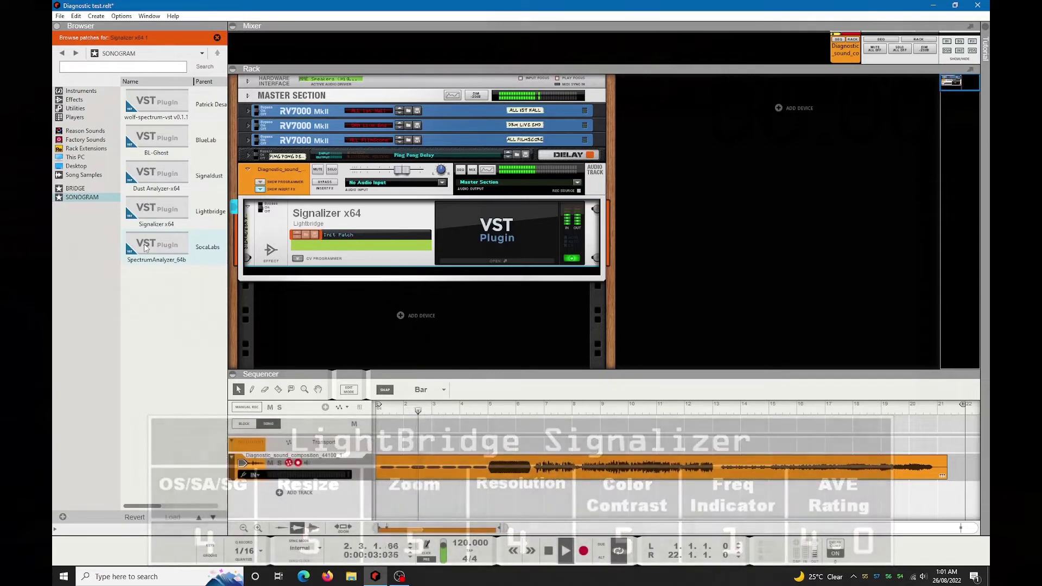
drag(145, 248, 433, 246)
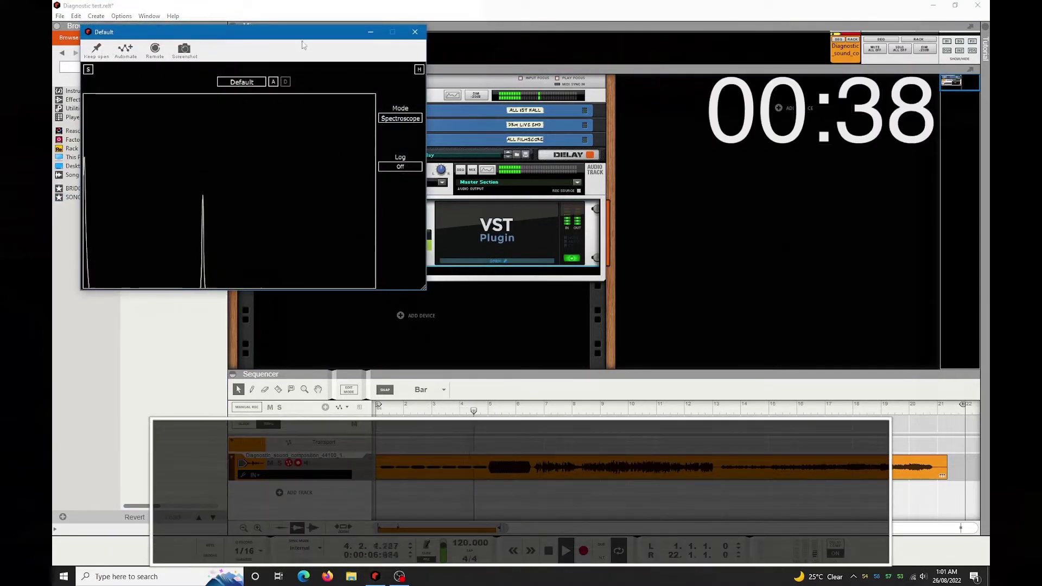
drag(304, 35, 442, 86)
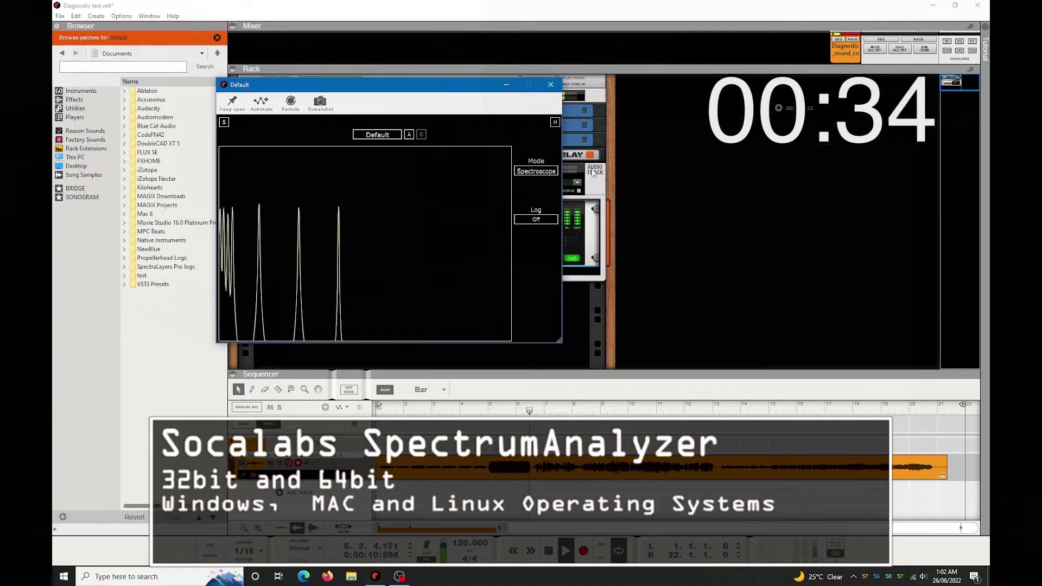
Step: Set the SpectrumAnalyzer's mode to Sonogram and test its Log option, leaving it on
click(540, 173)
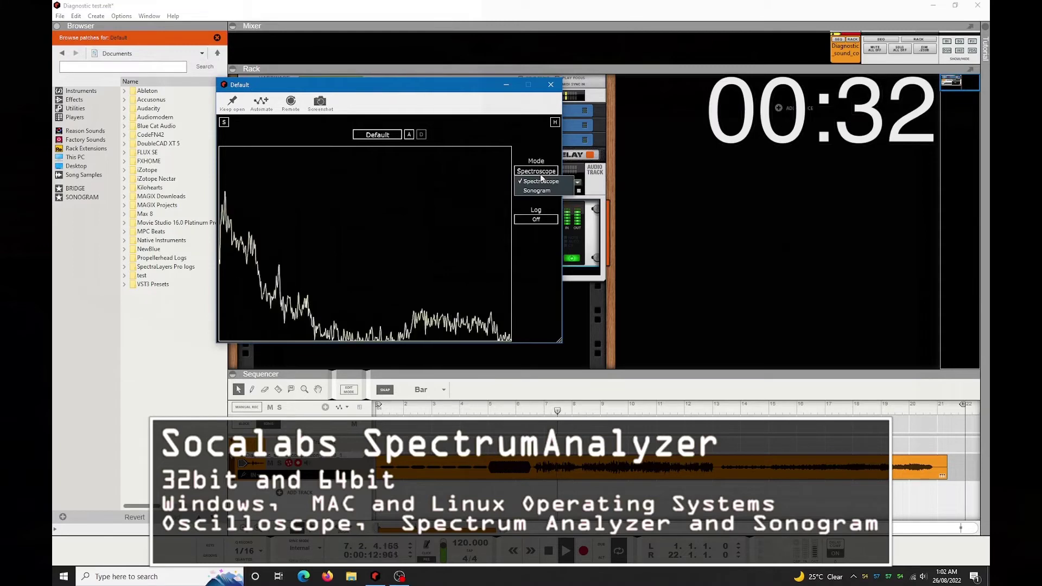
click(537, 191)
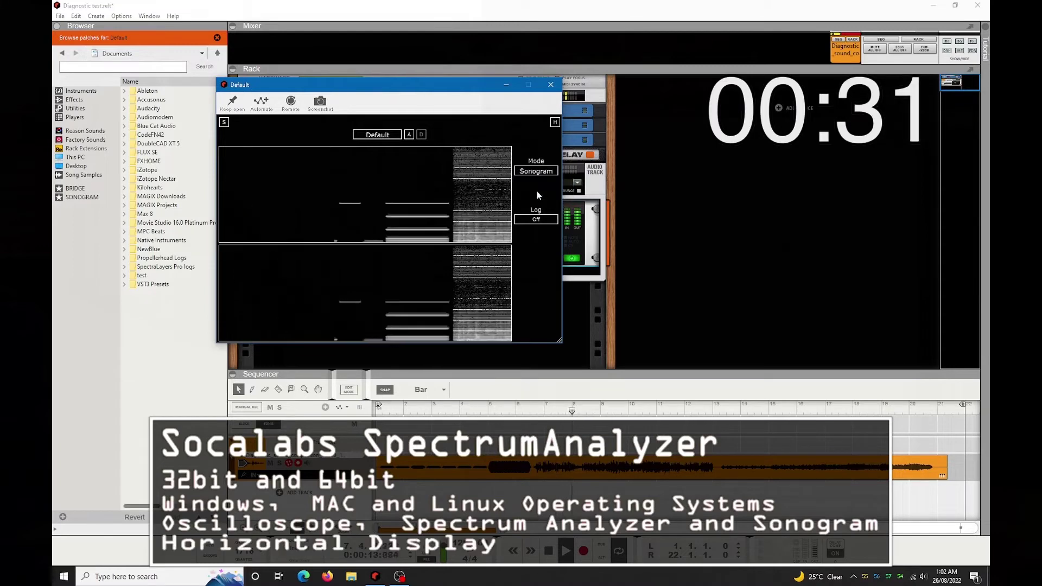
click(535, 219)
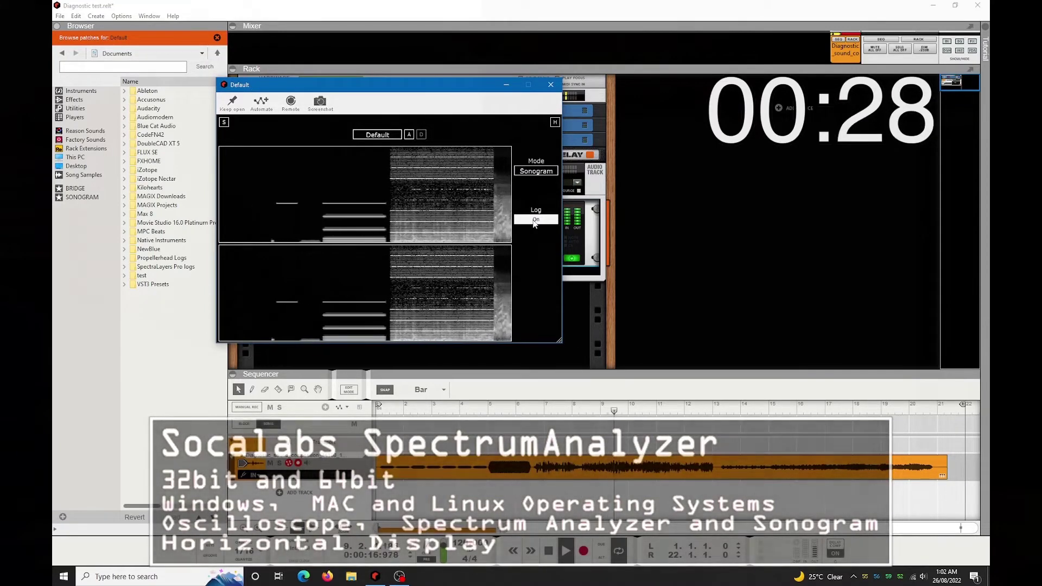
click(535, 220)
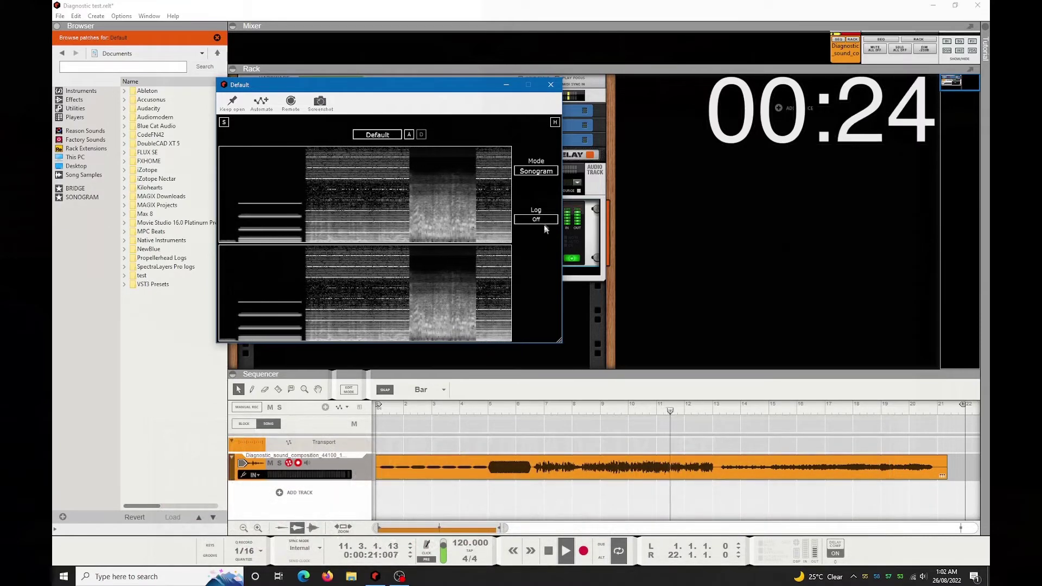
click(540, 222)
Step: Test resizing the SpectrumAnalyzer window by enlarging it and reducing it slightly before closing it
drag(560, 341, 934, 526)
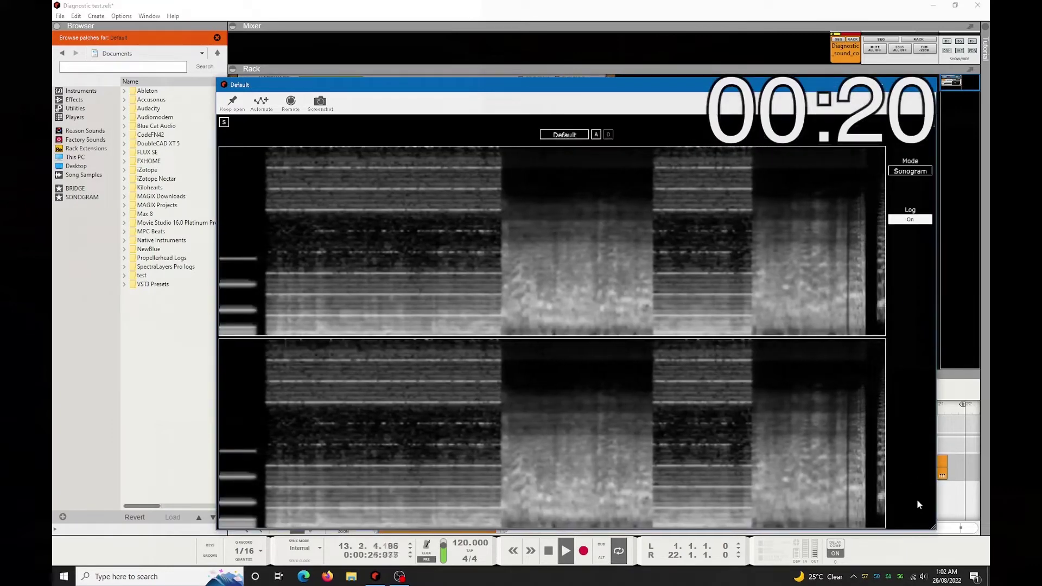
drag(927, 521, 814, 455)
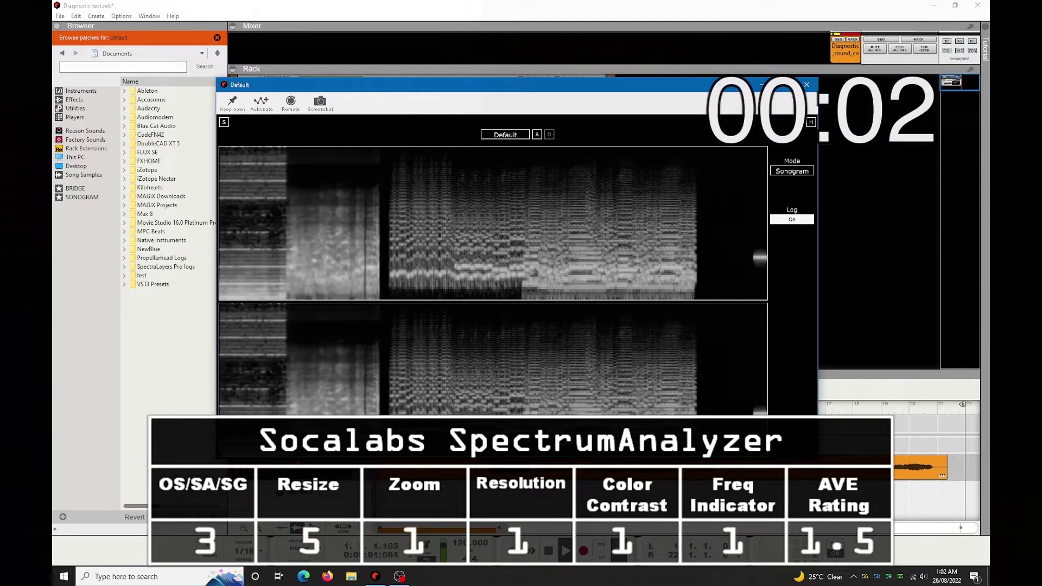
click(811, 86)
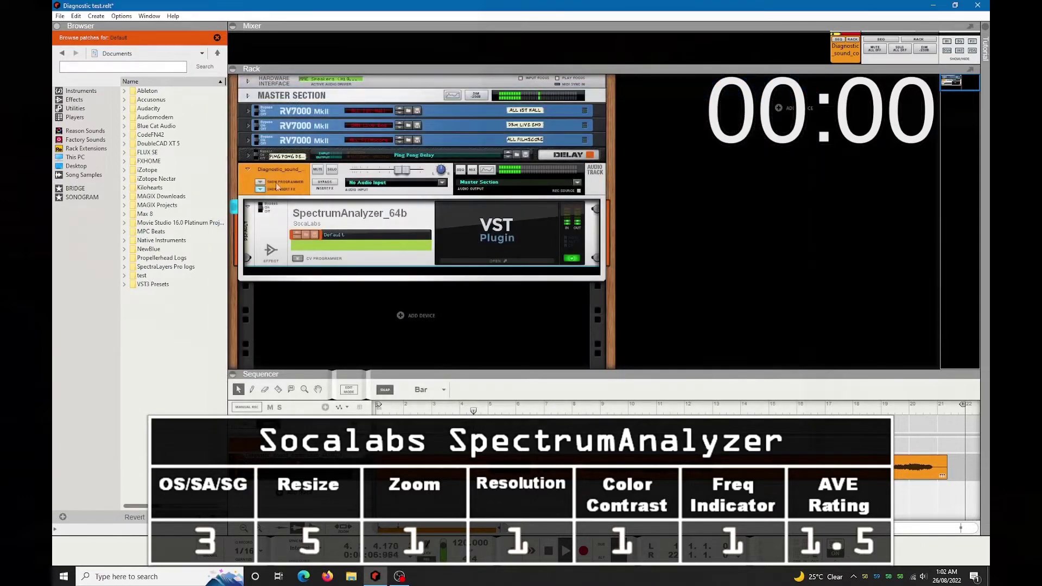
Step: Add TB_SPECTROGRAM_V1 from the ToneBoosters utilities to the rack below SpectrumAnalyzer_64b
click(64, 56)
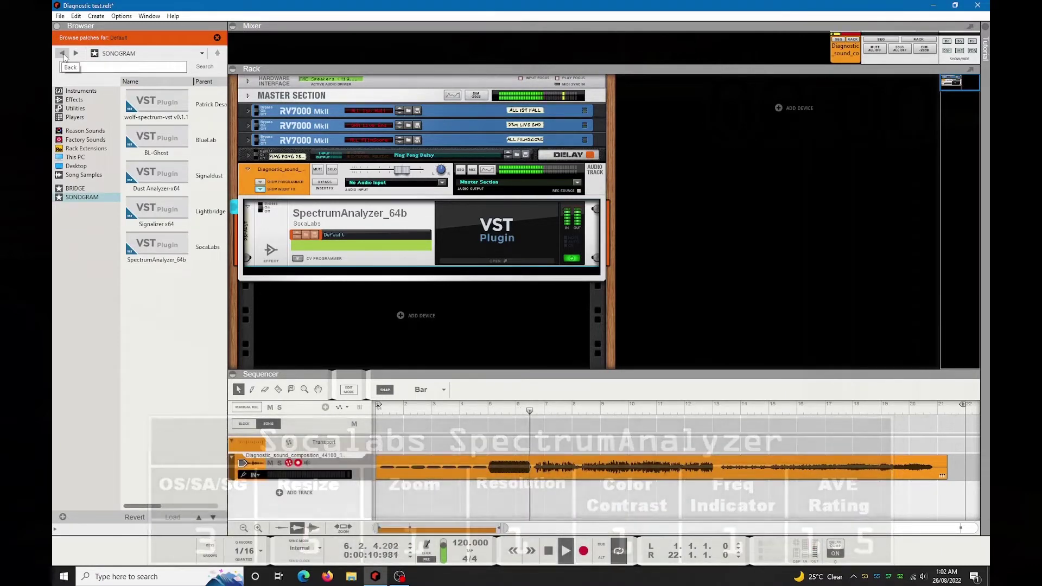
click(74, 108)
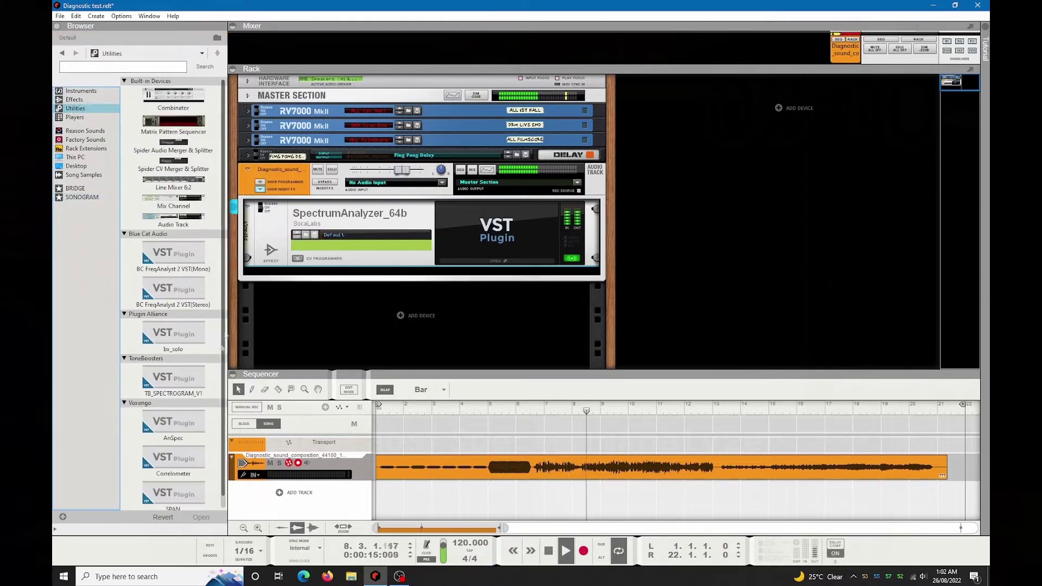
drag(224, 354, 223, 400)
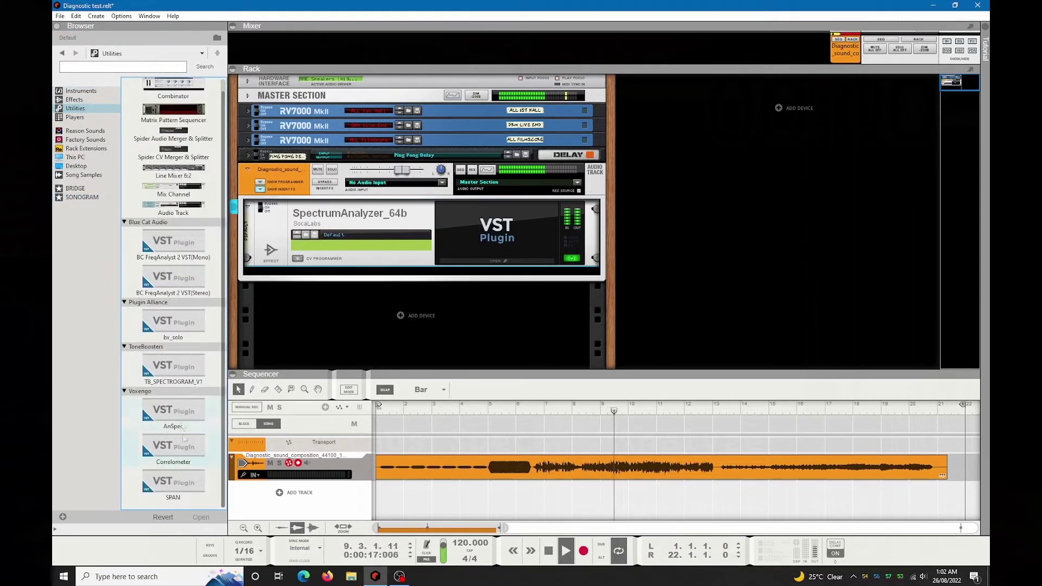
drag(164, 375, 417, 228)
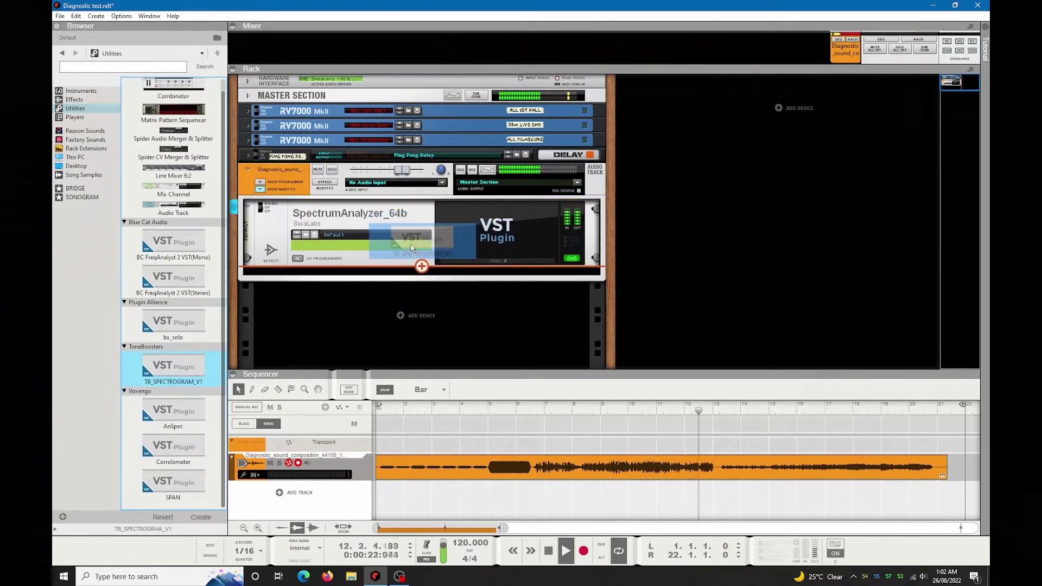
drag(411, 248, 411, 248)
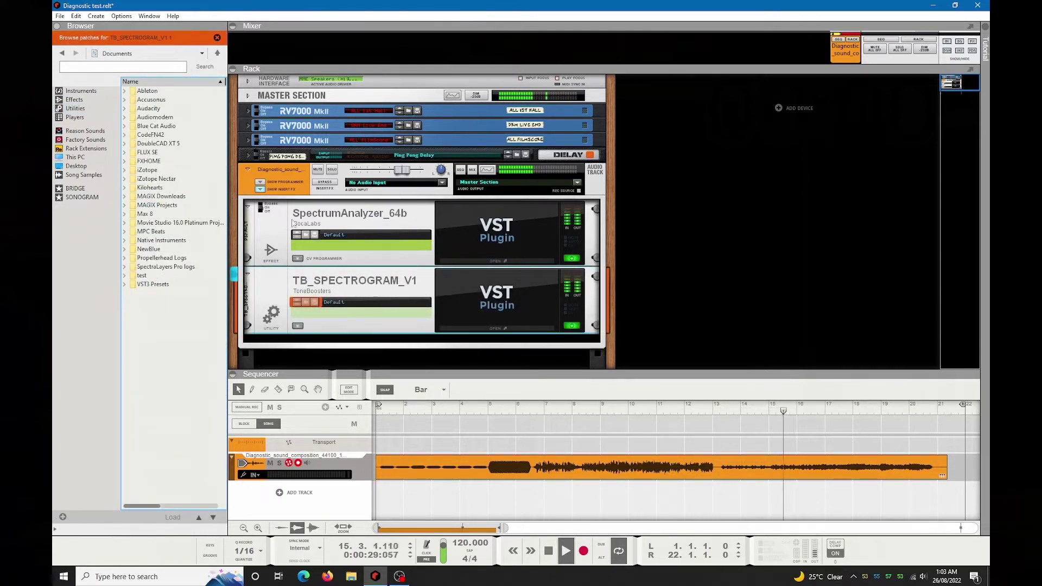
Step: Delete the SpectrumAnalyzer_64b device from the rack and open the TB_SPECTROGRAM_V1 plugin window over the rack
right_click(311, 215)
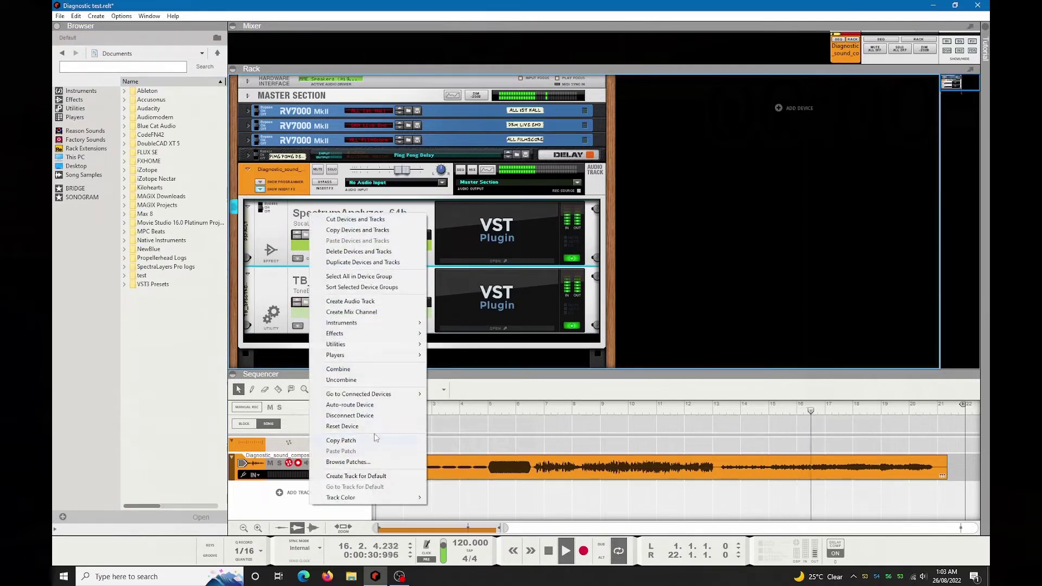
click(343, 251)
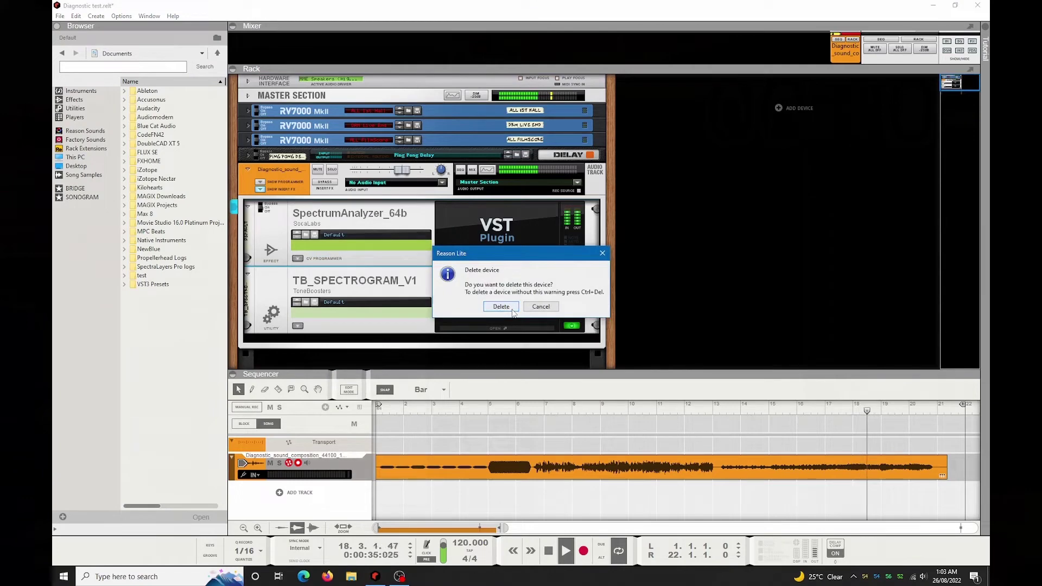
click(501, 307)
click(492, 261)
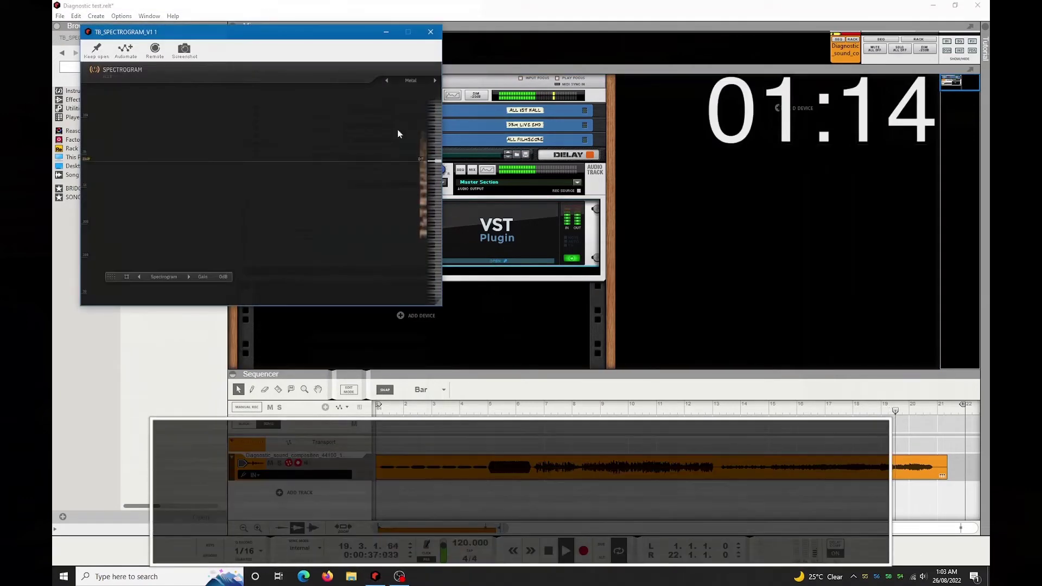
drag(294, 35, 554, 92)
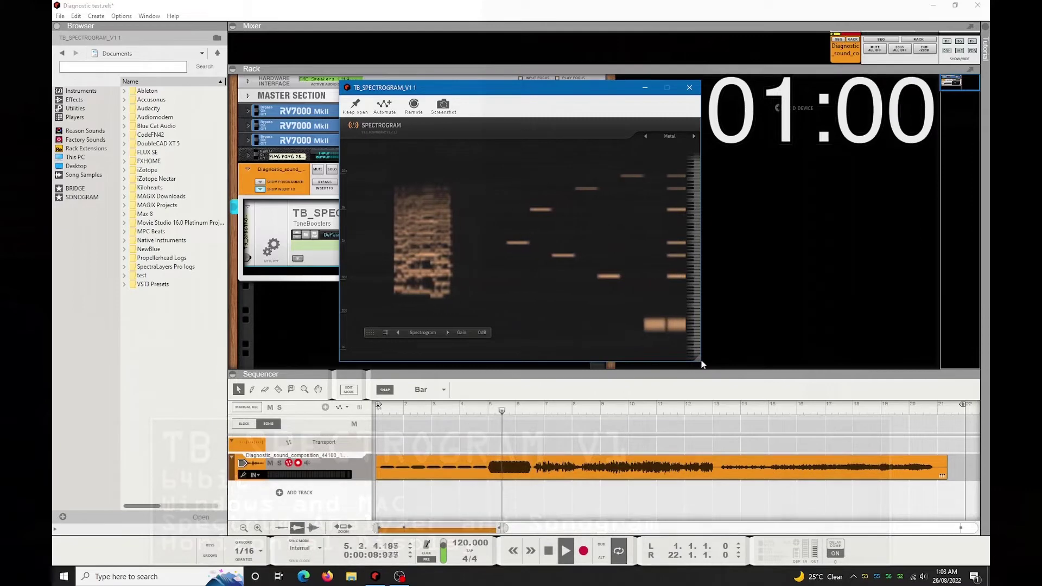
Step: Enlarge the TB_SPECTROGRAM_V1 window and cycle its display through Octave spectrum and Linear spectrum back to Spectrogram
drag(697, 359, 929, 492)
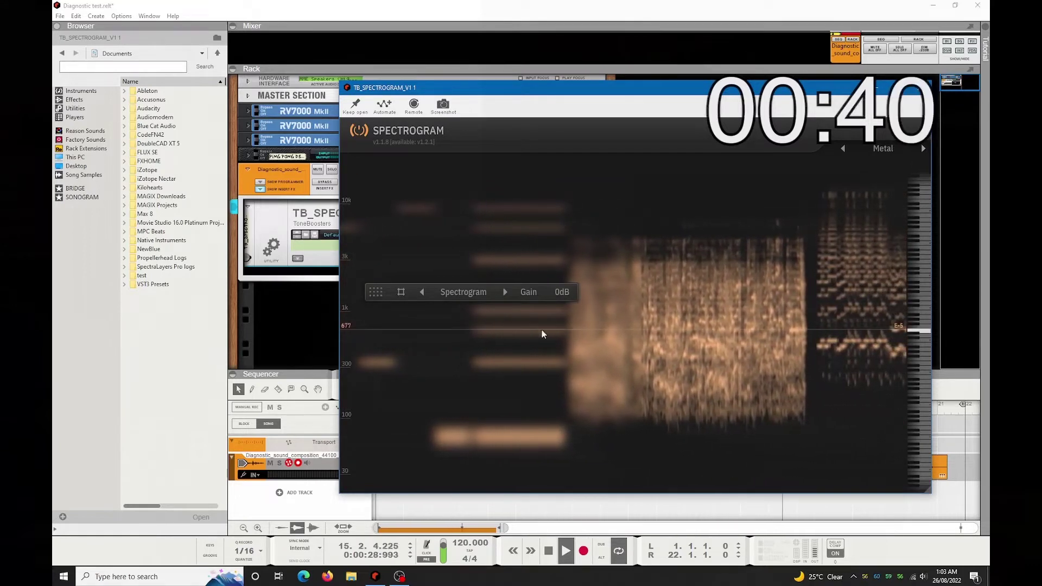
click(505, 293)
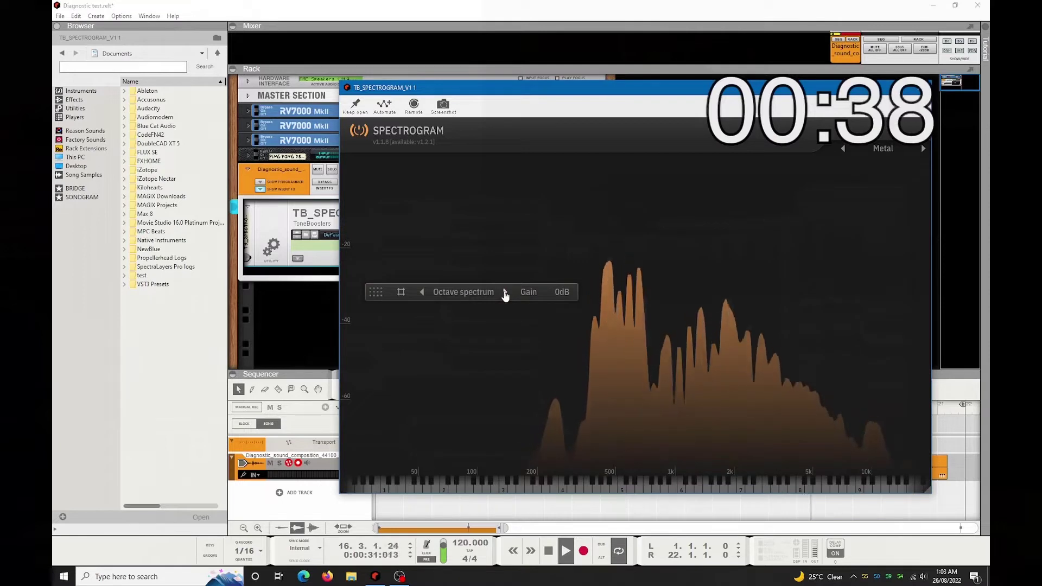
click(504, 292)
click(504, 293)
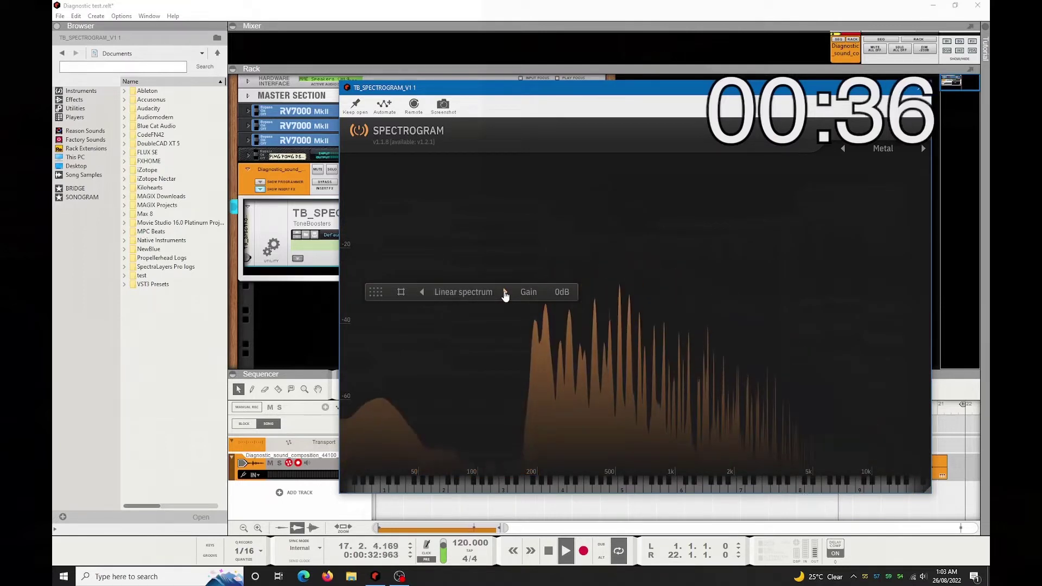
click(505, 292)
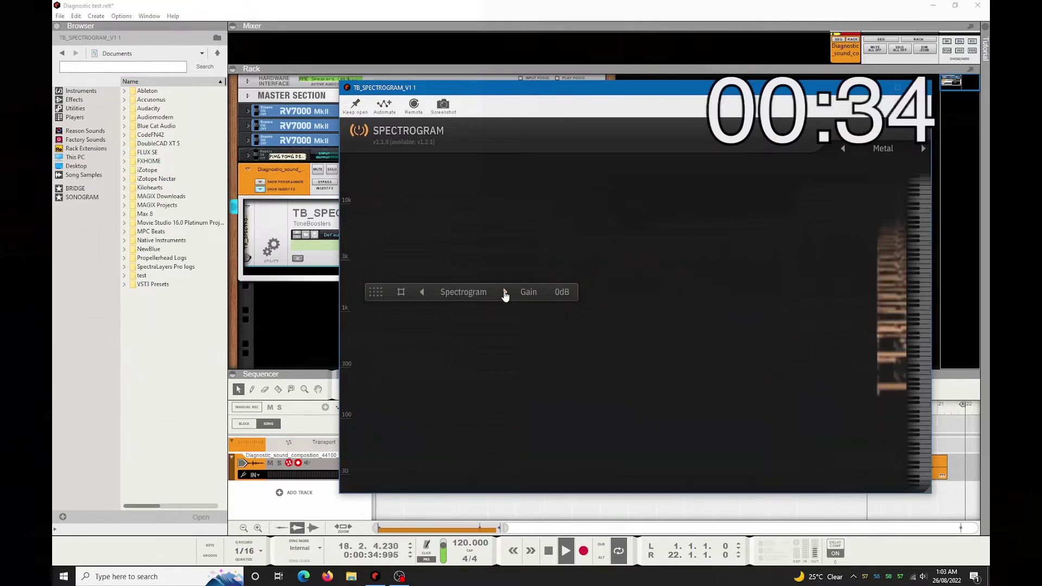
Step: Cycle the spectrogram's colour theme through Lavender, Aubergine and Mint to Lime bitters
click(923, 150)
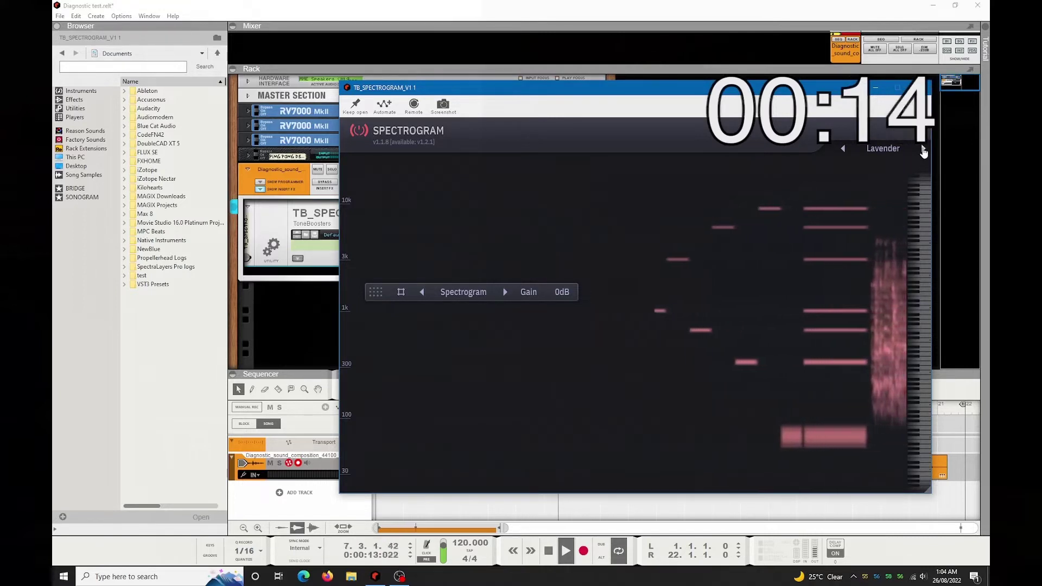
click(923, 150)
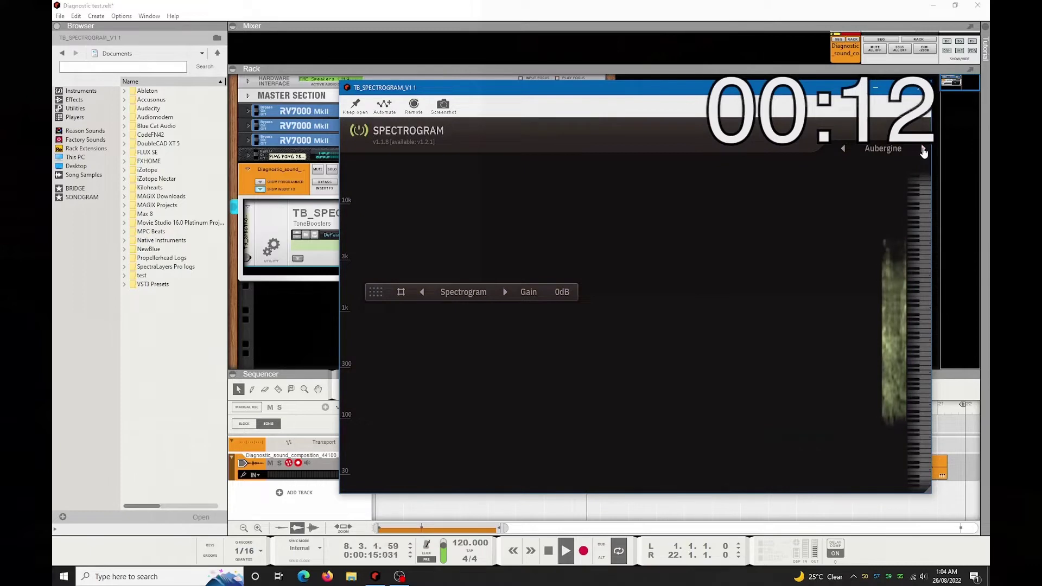
click(923, 150)
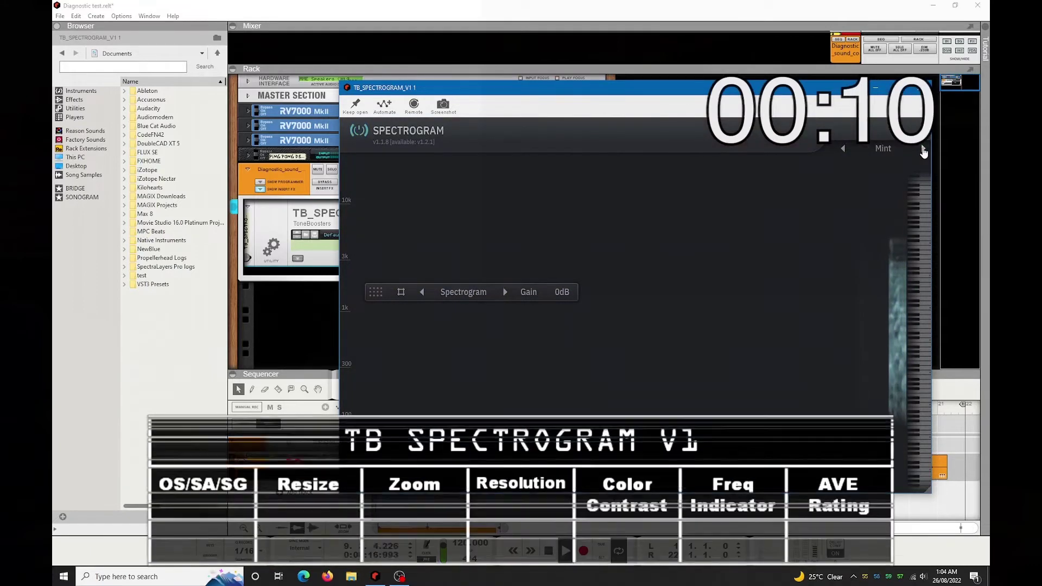
click(923, 150)
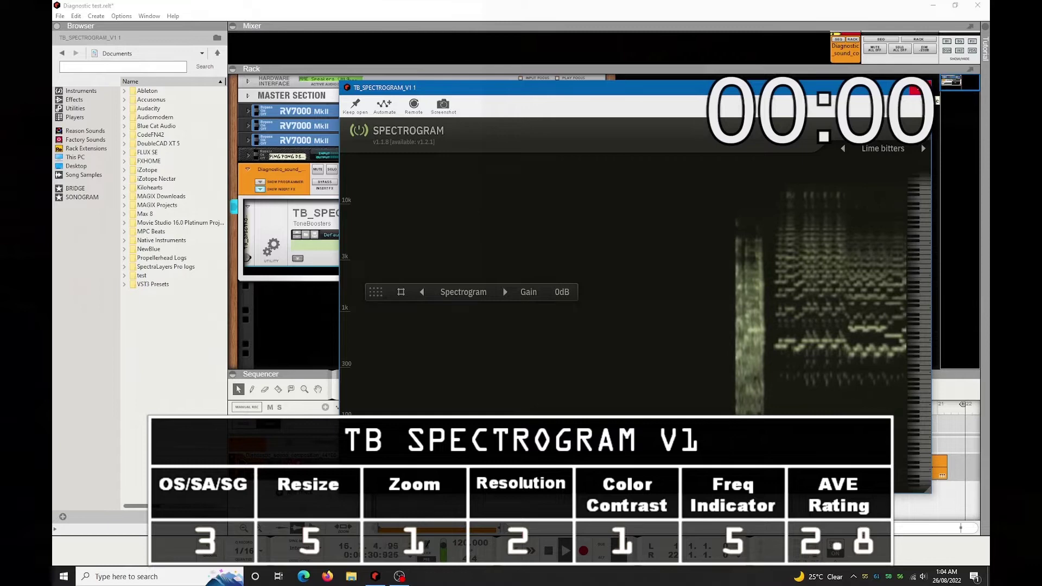
Step: Close the TB_SPECTROGRAM_V1 plugin window and delete the device from the rack
key(alt+F4)
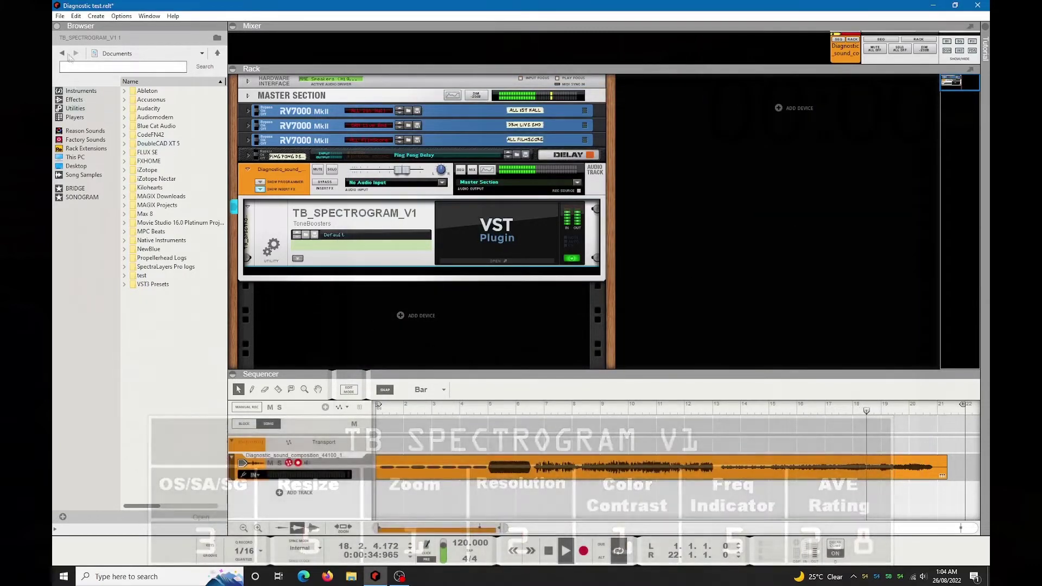
click(97, 108)
right_click(350, 212)
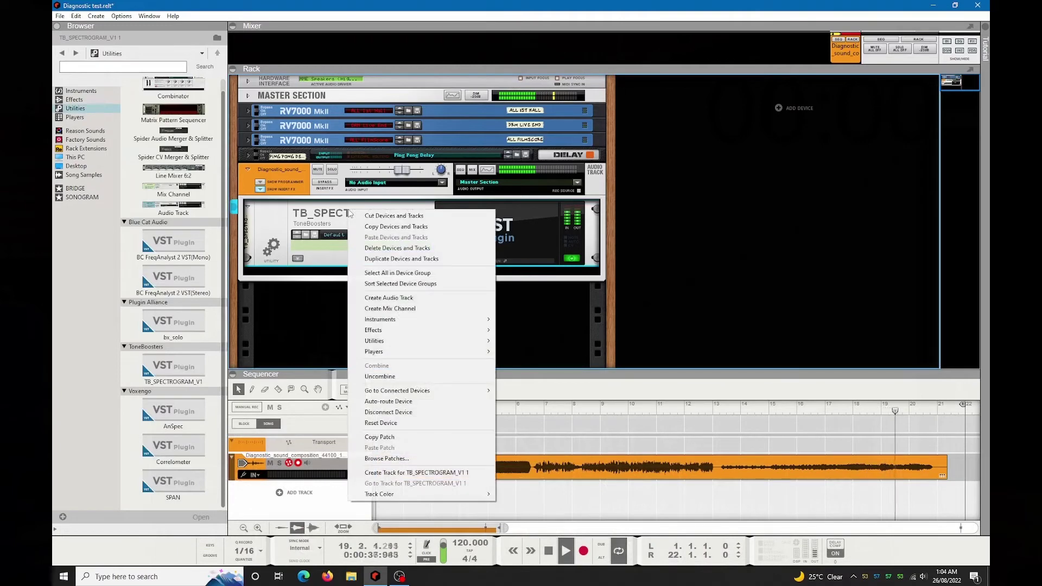
click(386, 249)
click(501, 308)
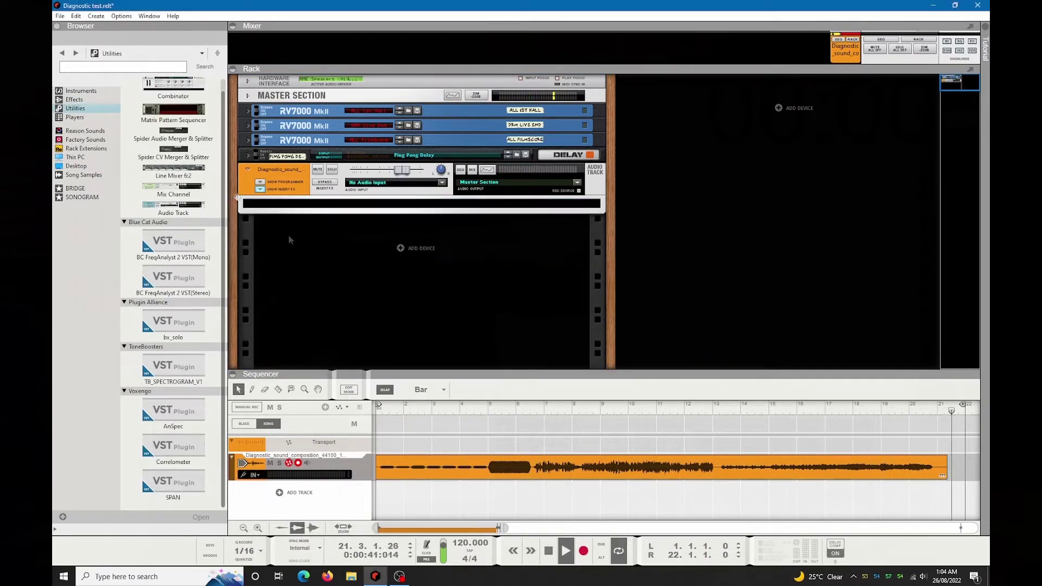
Step: Add the Legree bridge plugin from the BRIDGE favourites to the rack and launch the VST Bridge host
click(76, 188)
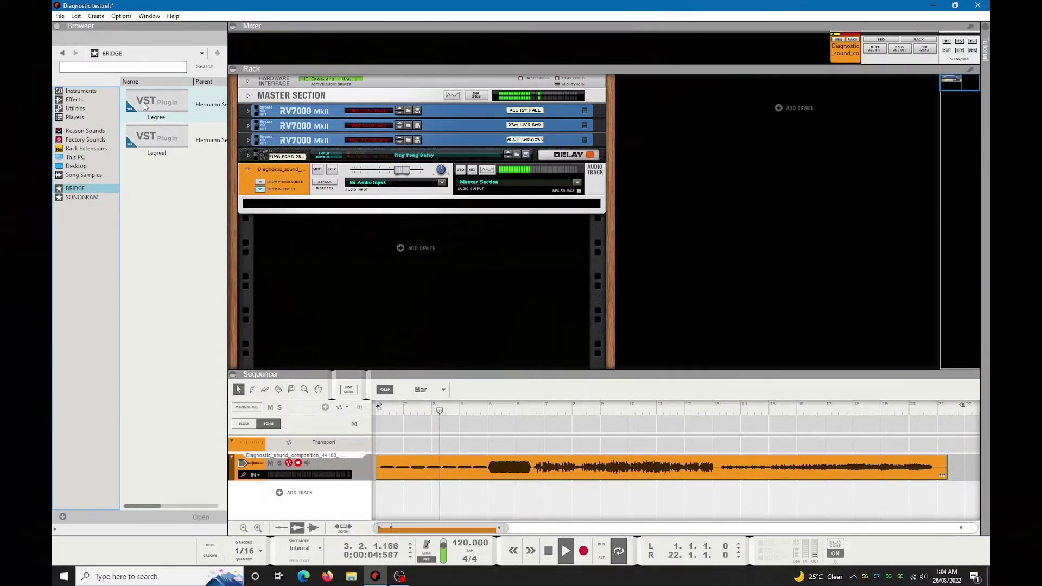
drag(145, 106, 368, 211)
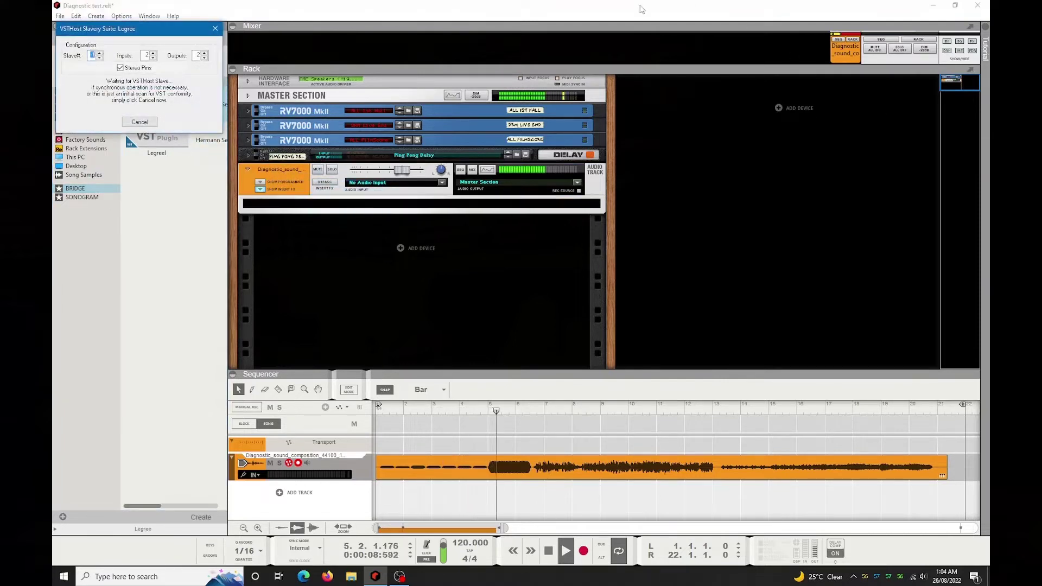
mouse_move(540, 8)
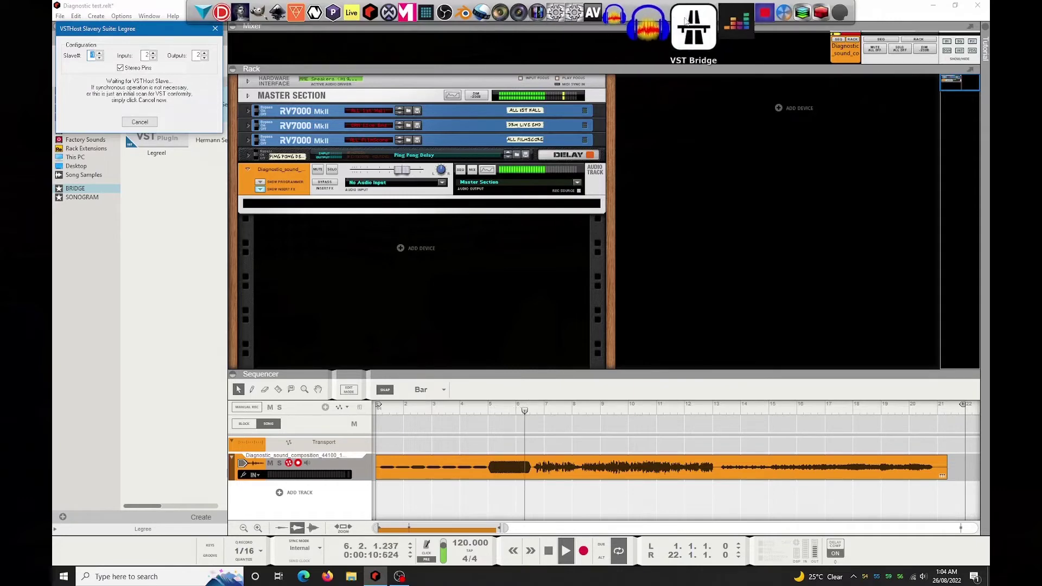
click(689, 26)
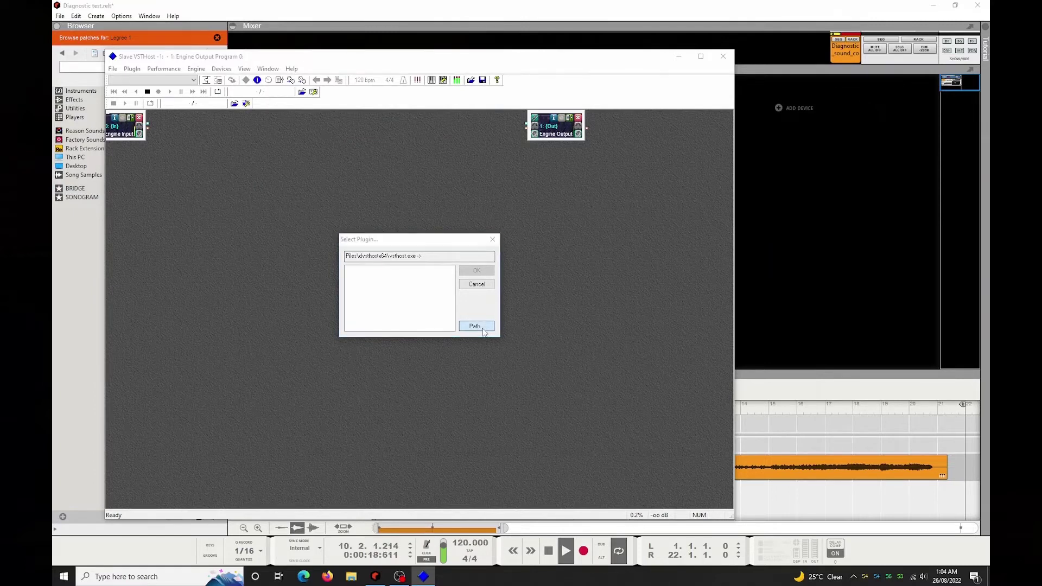
Step: Load IHASpectrogram.dll into the Slave VSTHost between Engine Input and Engine Output, and open its editor window
click(483, 331)
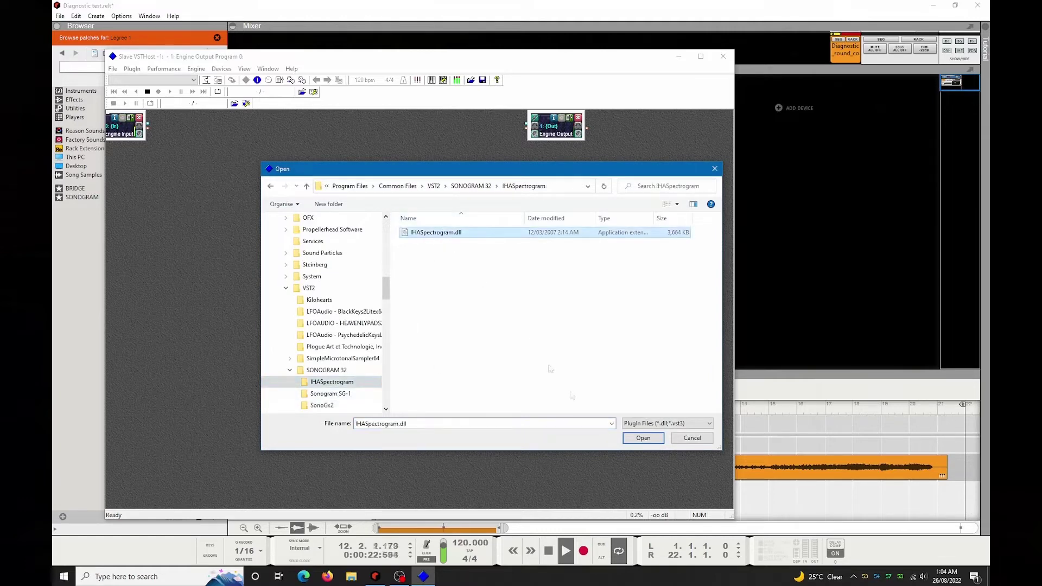
click(648, 440)
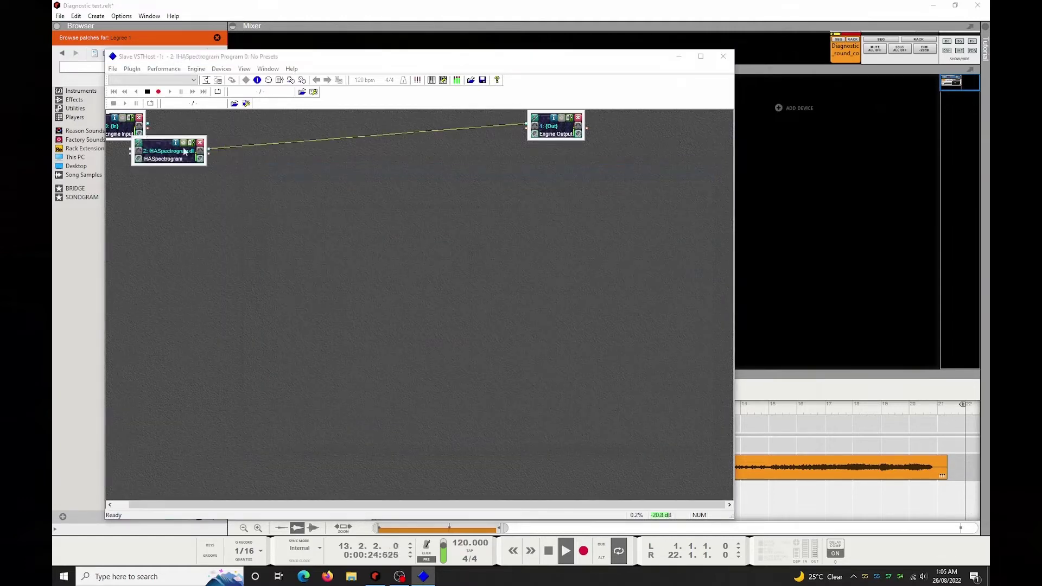
drag(167, 147, 346, 222)
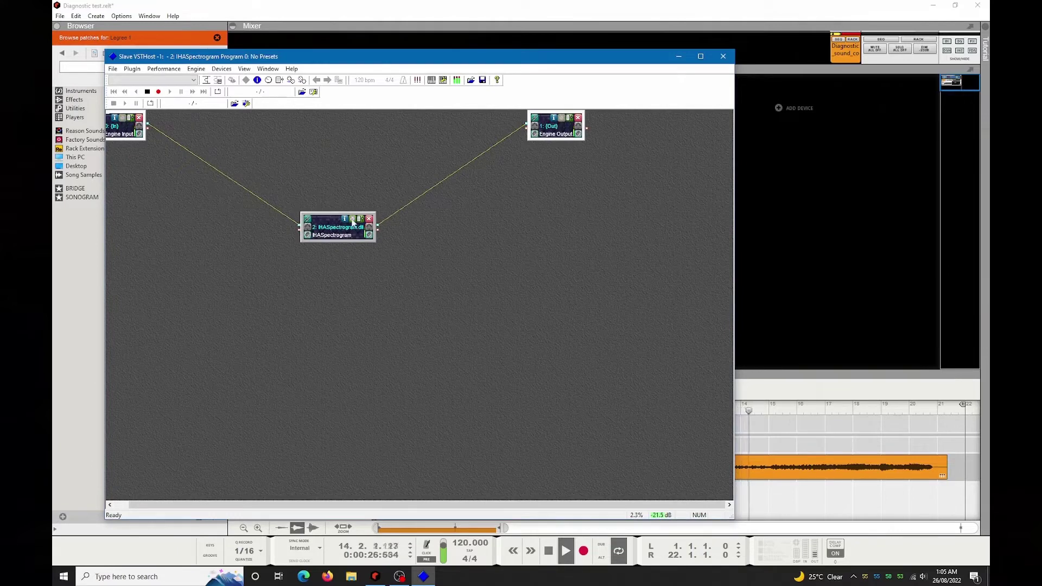
click(352, 220)
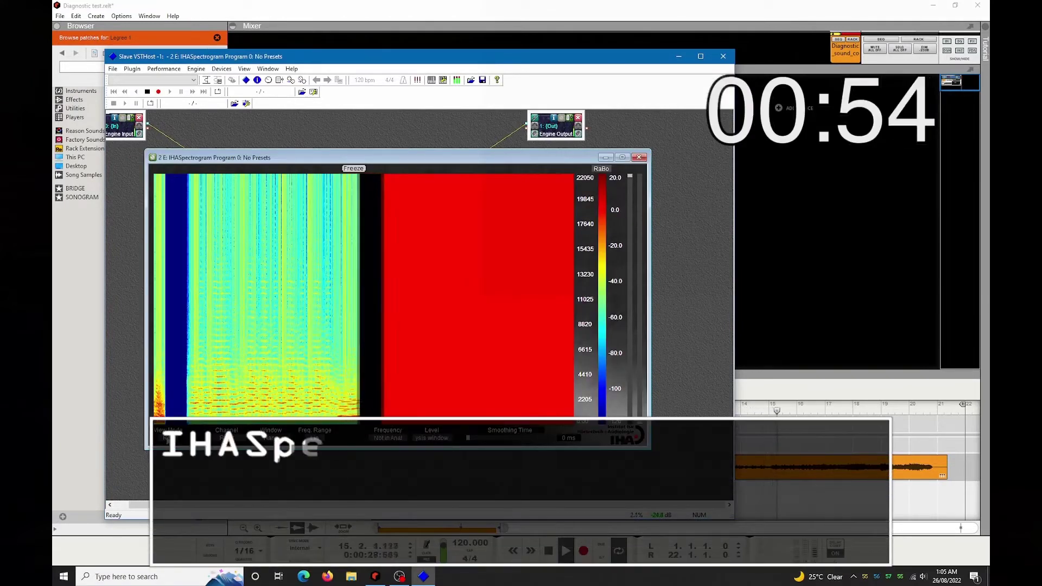
Step: Set the IHASpectrogram view mode to Move and narrow its colour level range to between about -5 and -47 dB
click(189, 435)
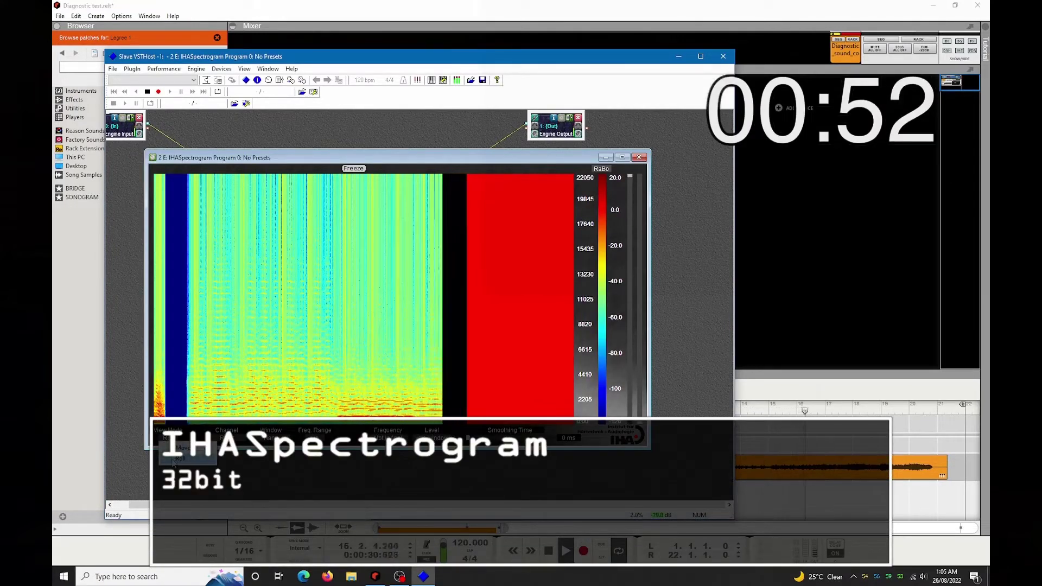
click(178, 459)
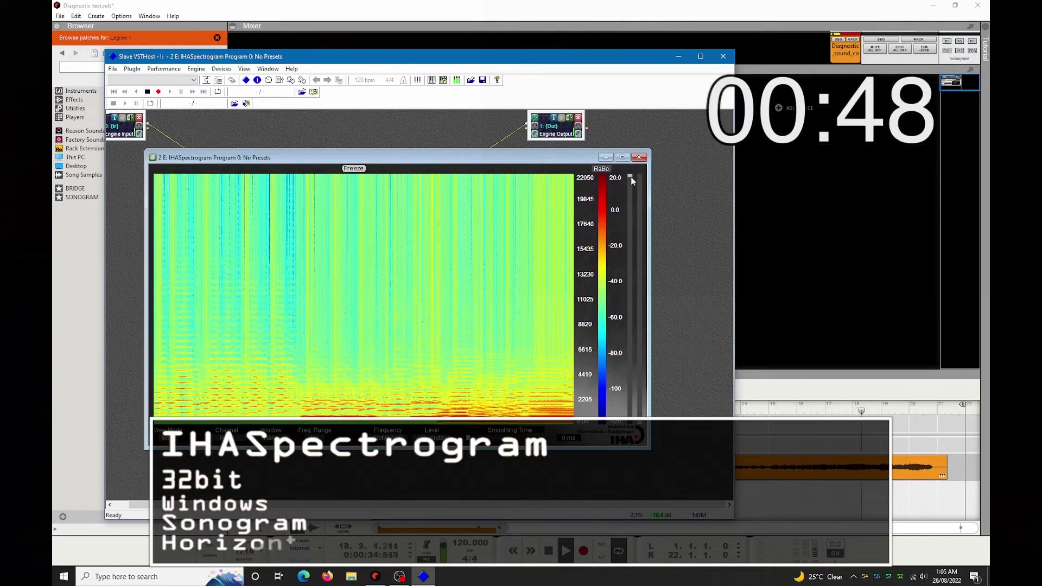
drag(629, 175, 634, 220)
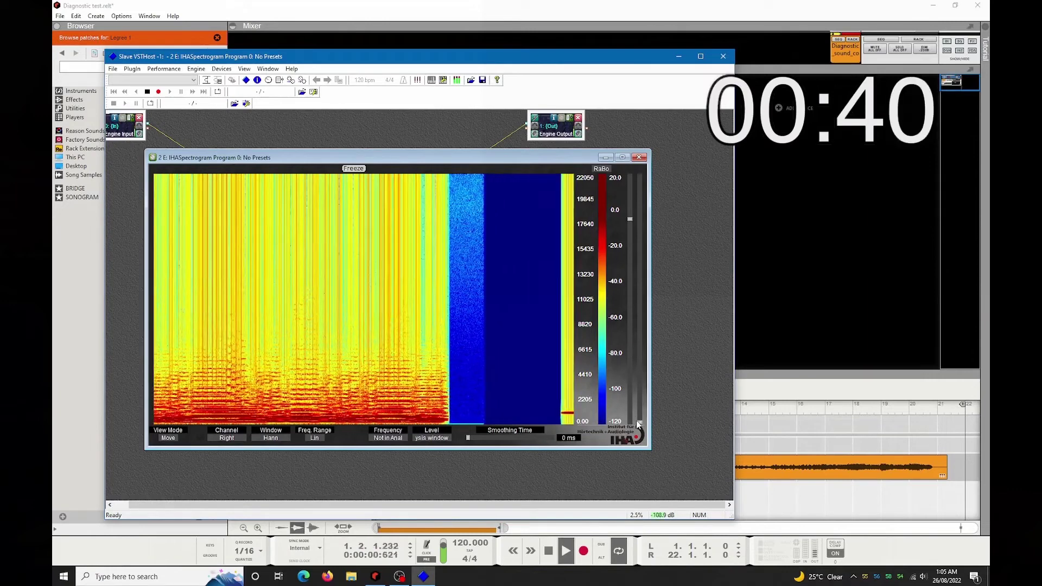
drag(640, 414, 654, 294)
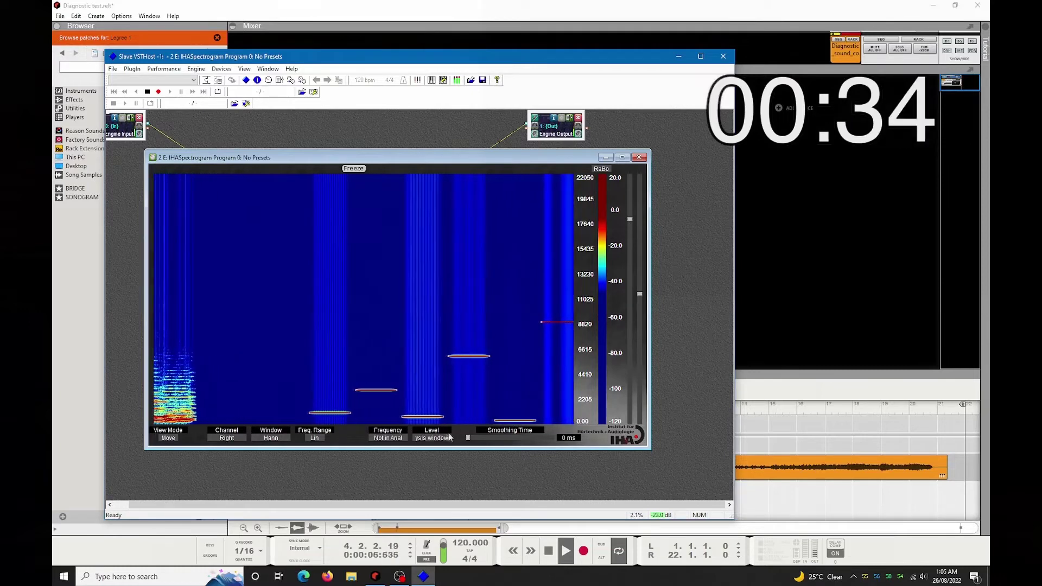
Step: Switch the IHASpectrogram frequency range to Log and adjust its colour level range to between about 0 and -30 dB
click(314, 439)
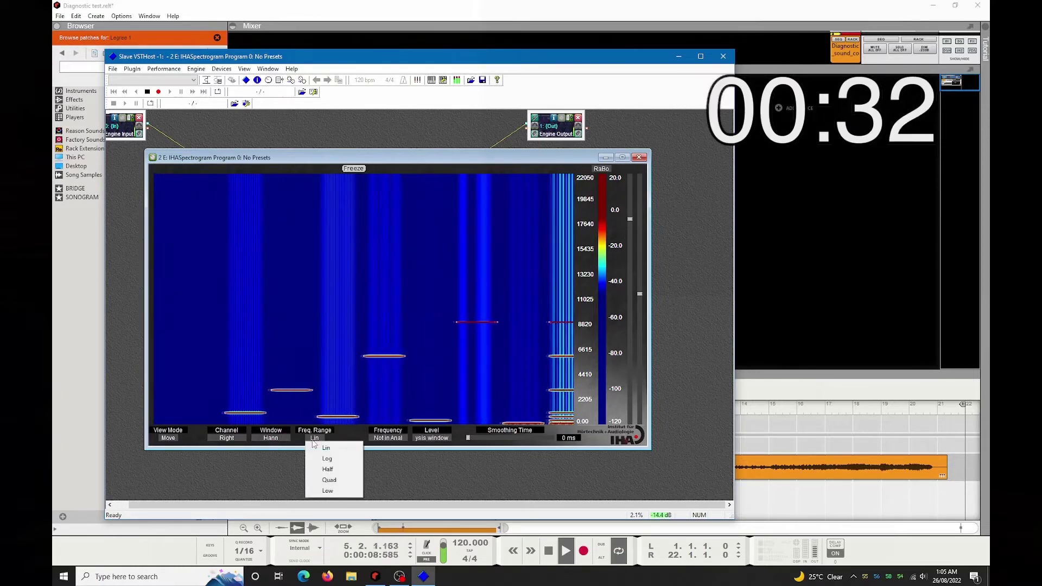
click(334, 462)
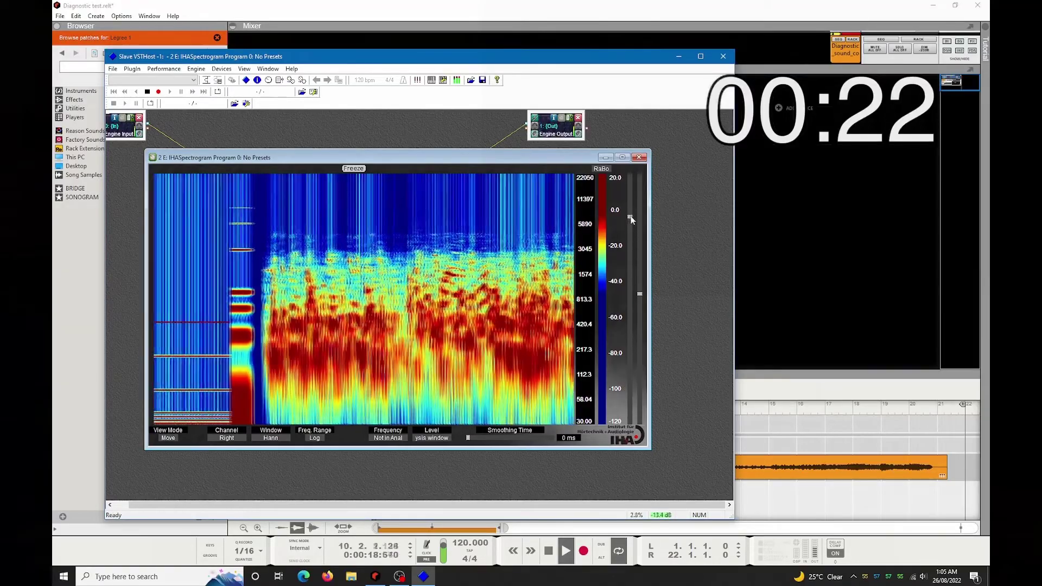
mouse_move(629, 222)
mouse_down()
mouse_move(633, 207)
mouse_move(633, 216)
mouse_up()
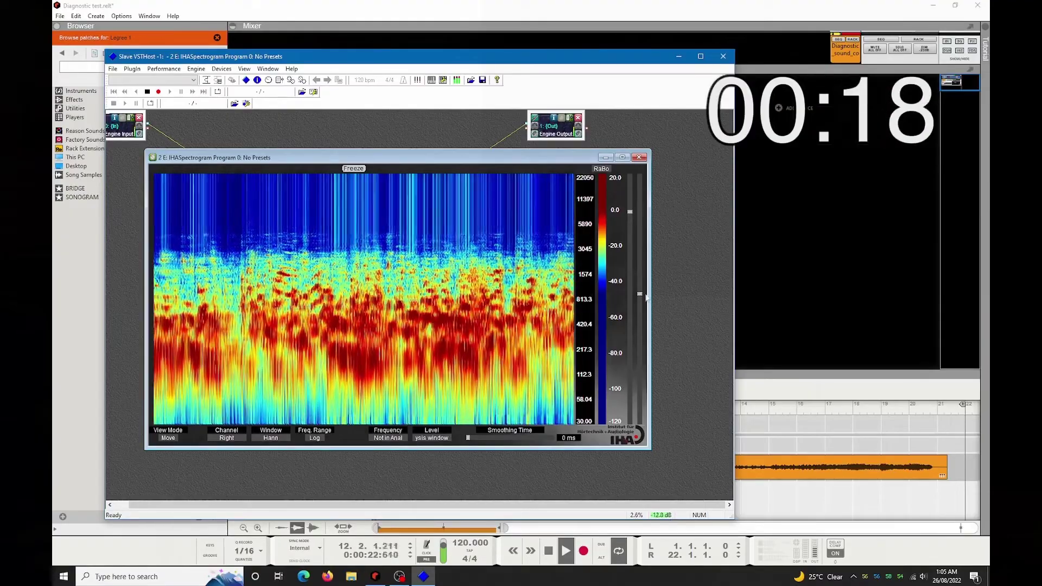
drag(638, 292, 639, 262)
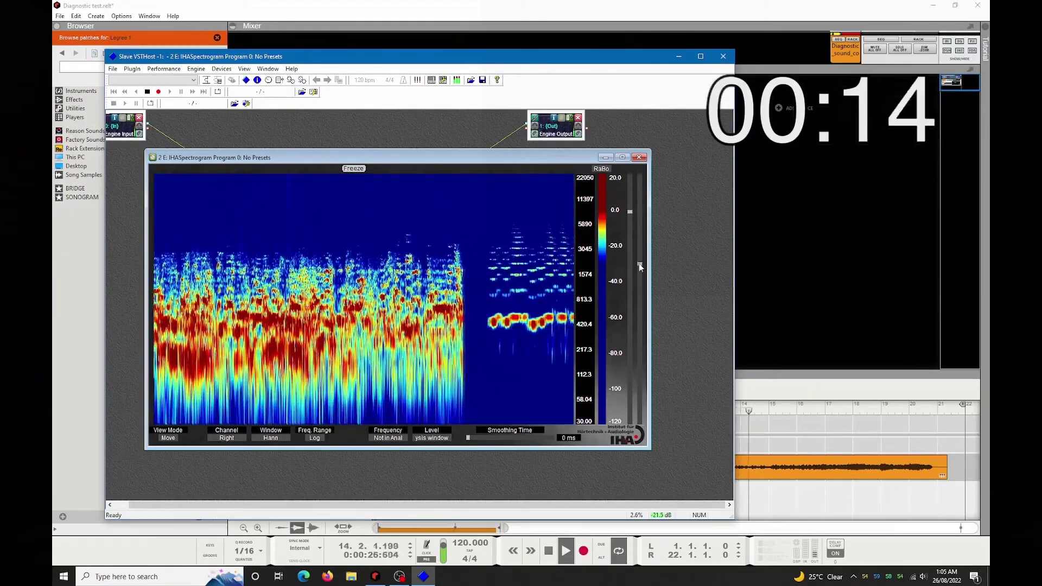
mouse_move(462, 326)
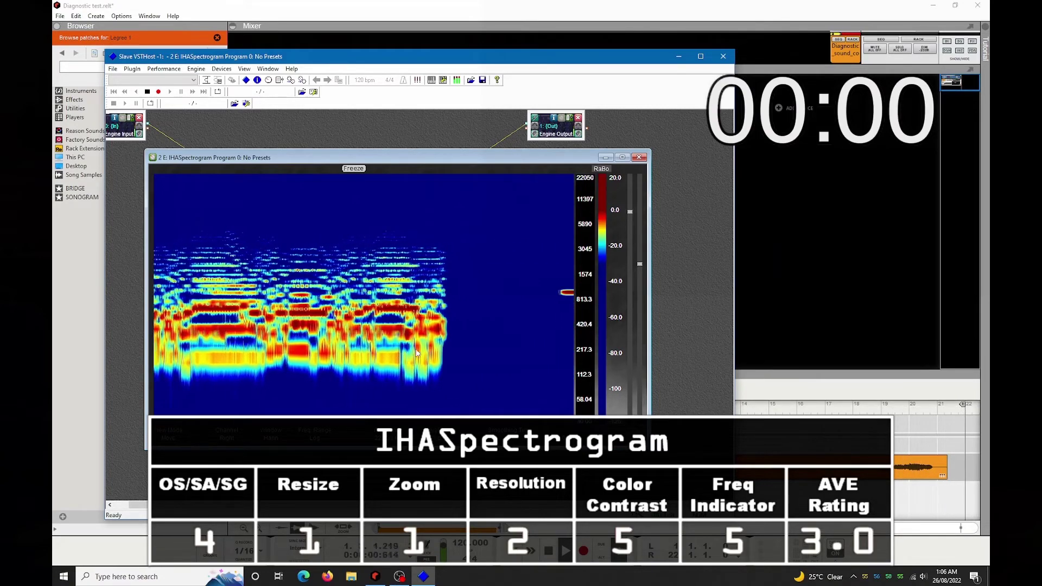
Step: Remove IHASpectrogram from the host and load Sonogram SG-1.dll from the SONOGRAM 32 folder in its place
click(639, 157)
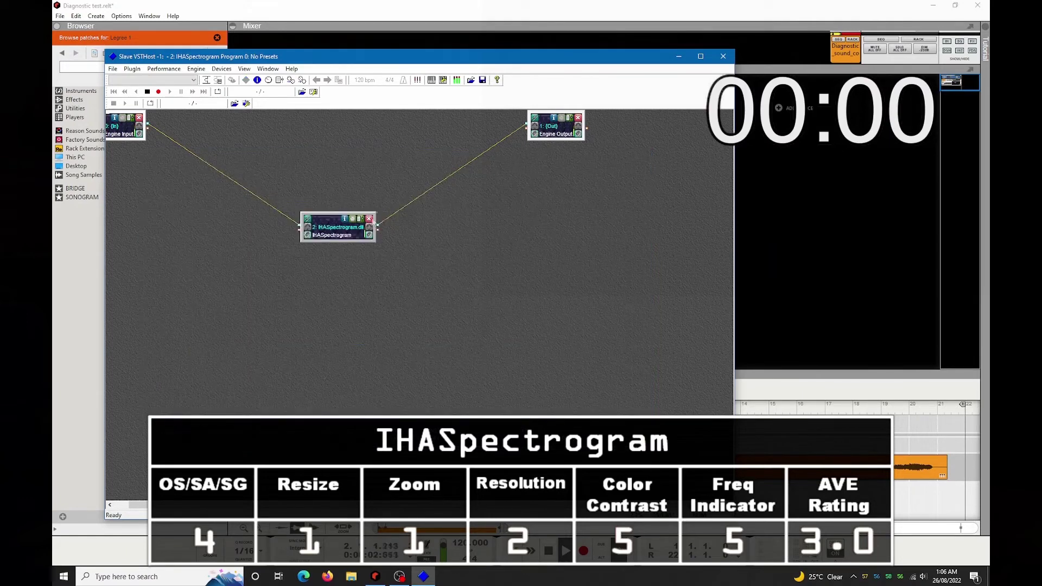
click(369, 219)
right_click(343, 231)
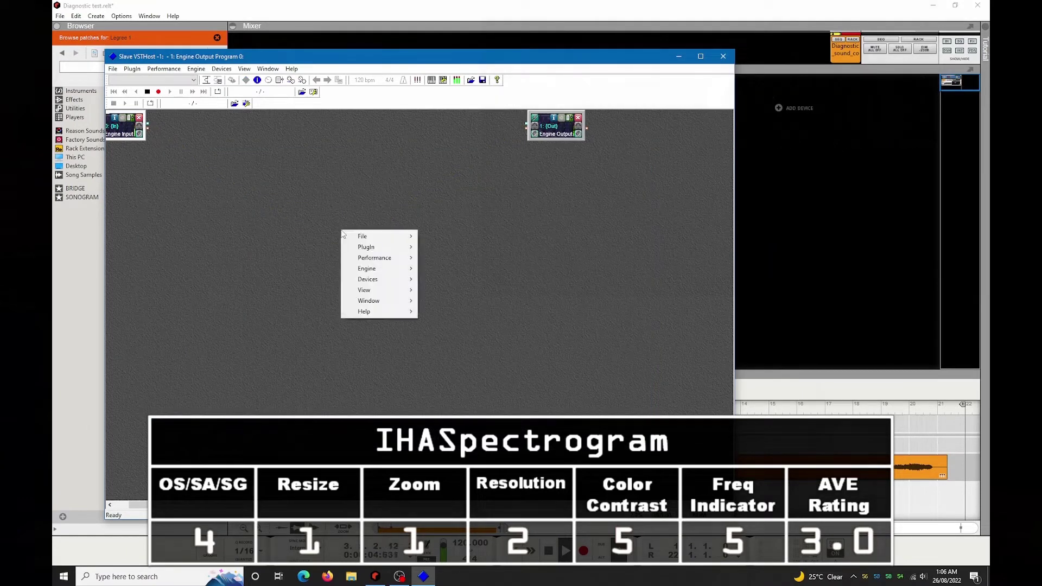
mouse_move(366, 247)
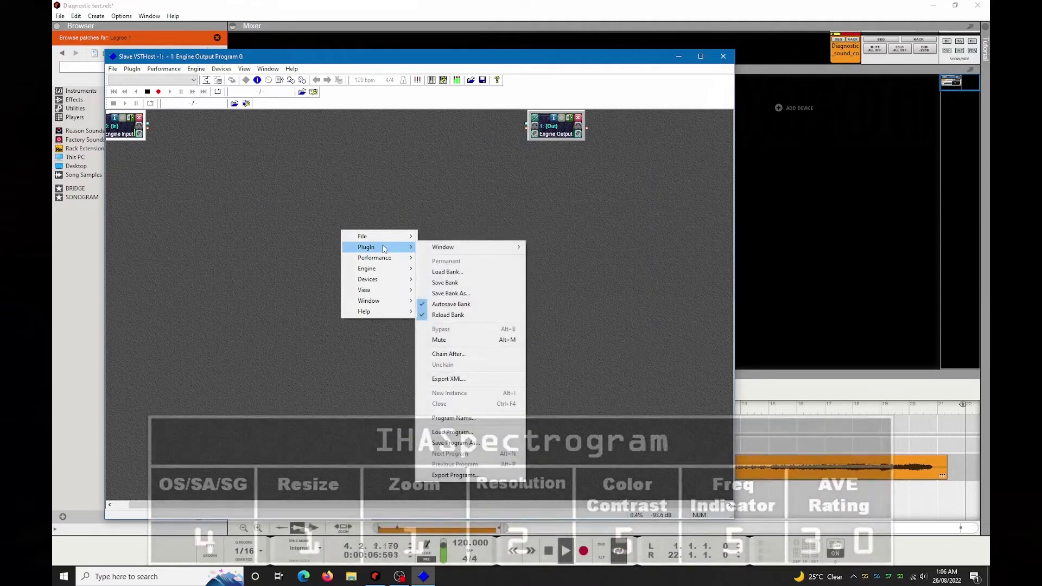
mouse_move(447, 249)
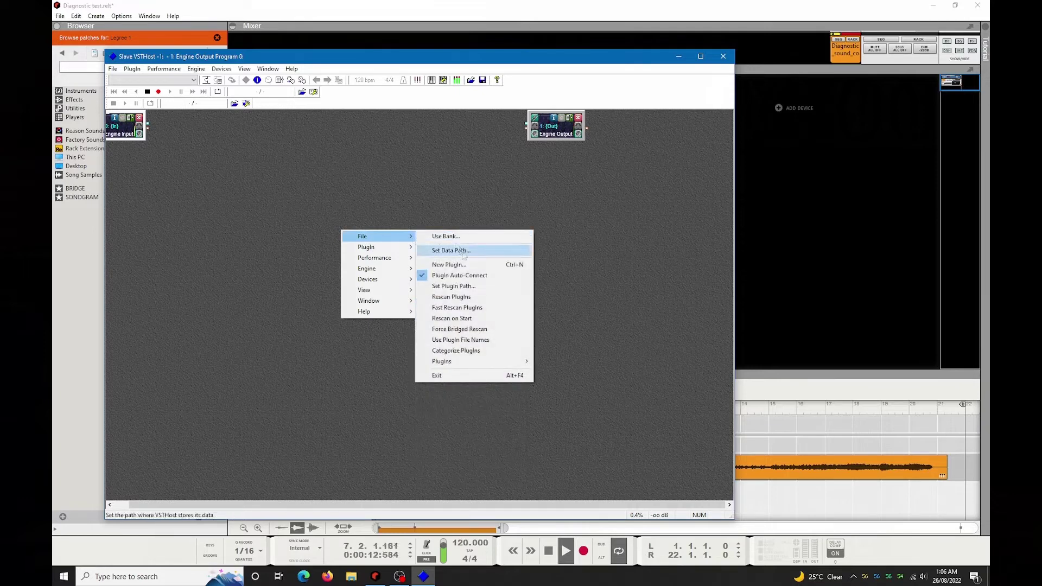
click(448, 265)
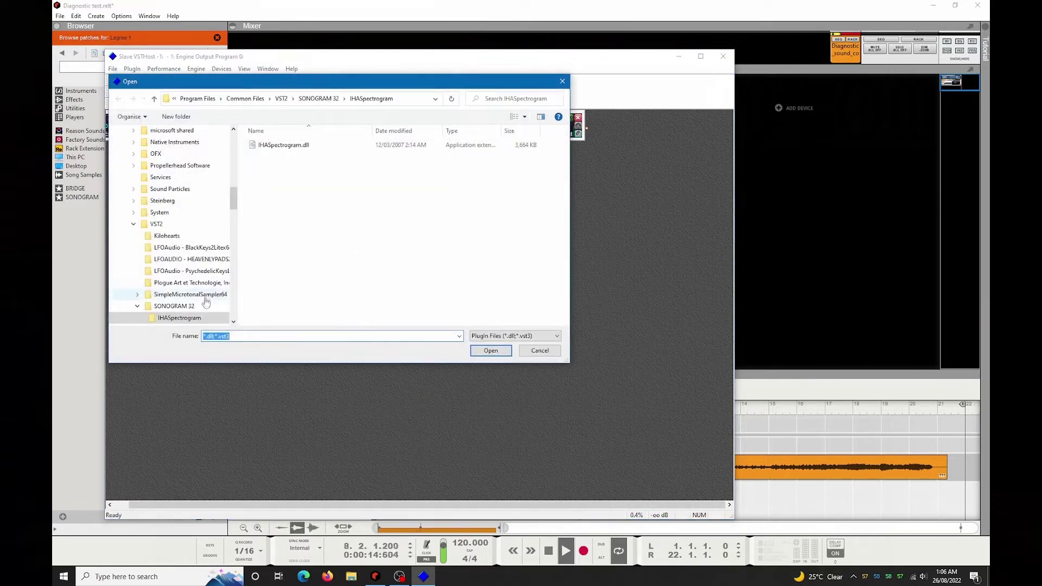
scroll(221, 281, down, 1)
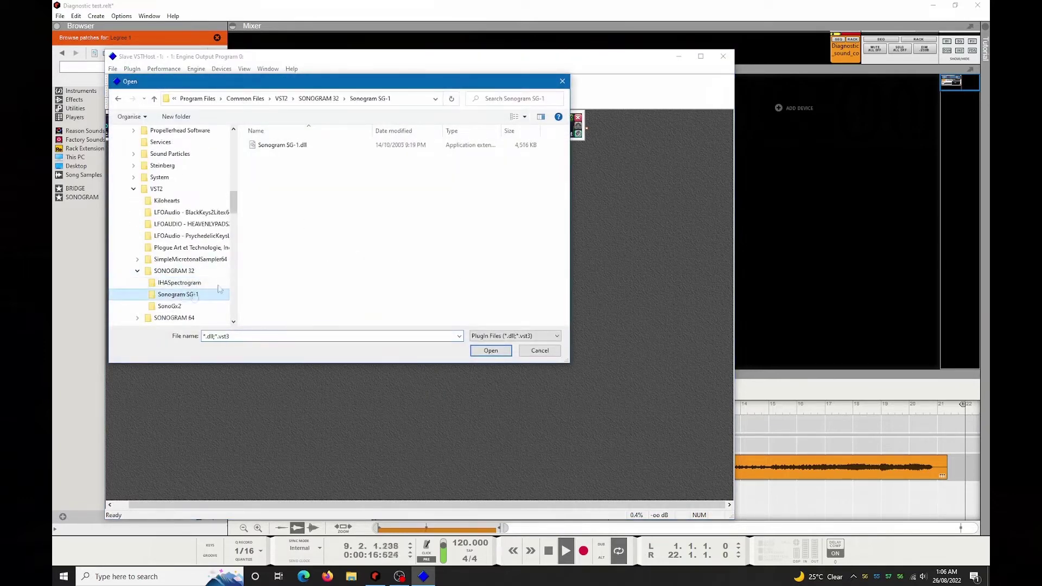
click(261, 147)
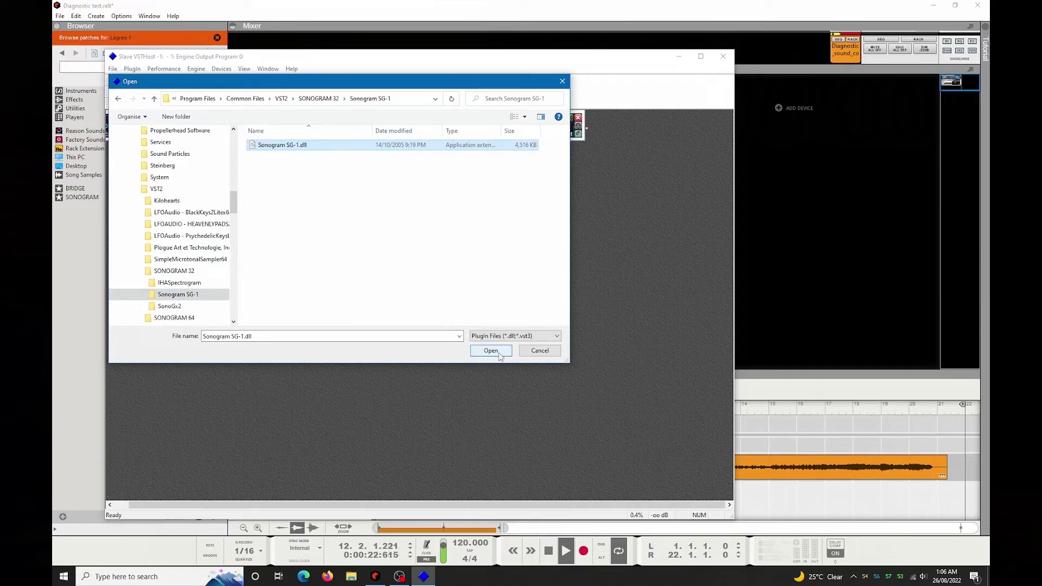
click(492, 351)
Step: Place the Sonogram SG-1 block between engine input and output and open its editor, moved up so its controls fit in view
drag(208, 180, 309, 201)
double_click(308, 190)
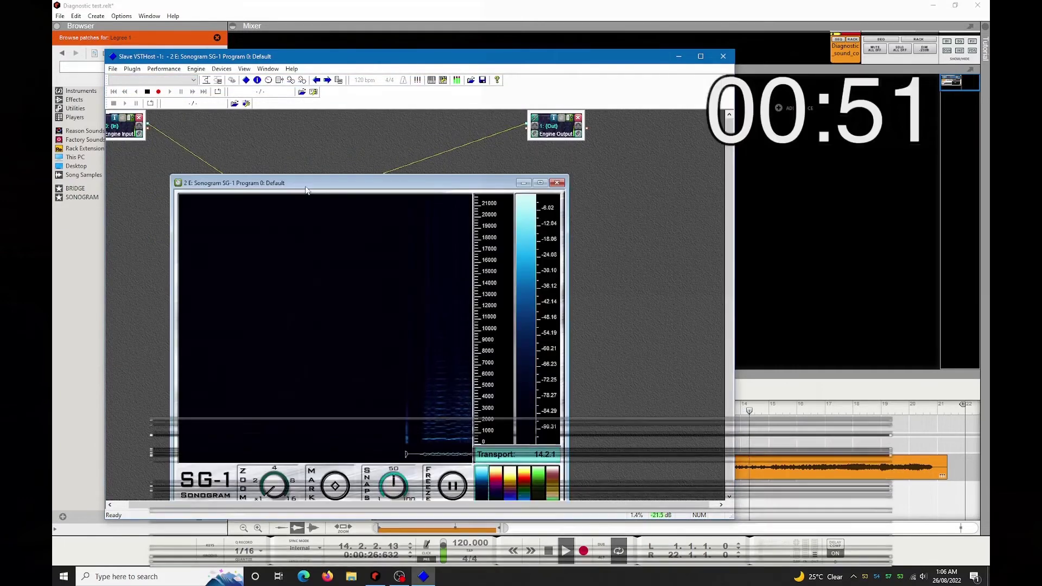
drag(391, 189, 389, 151)
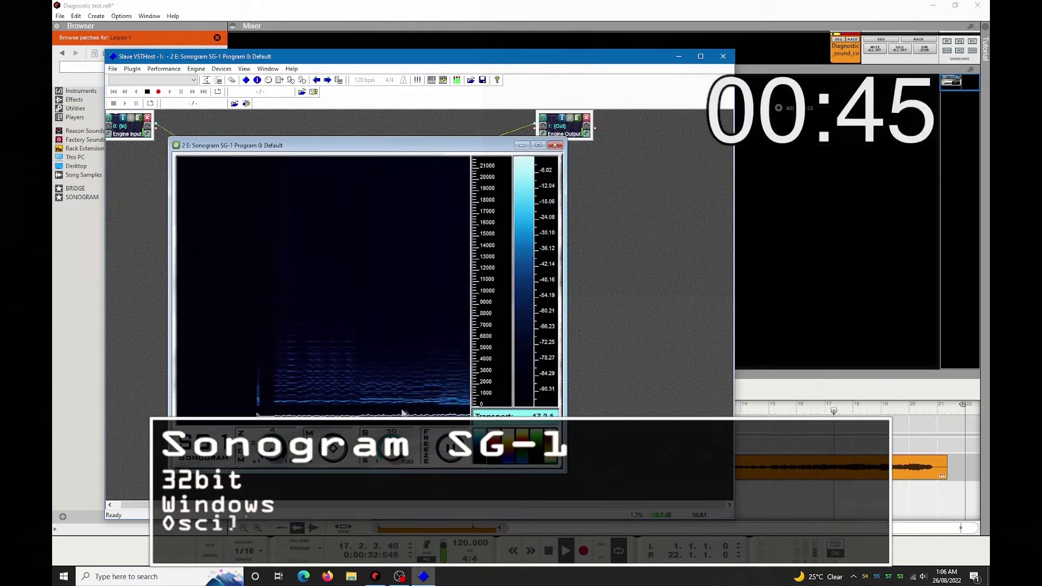
Step: Try the SG-1 colour schemes Arabian Mirage, Grass on Fire and Night Vision, return to Purple Haze, and set the zoom factor to 4x
click(521, 445)
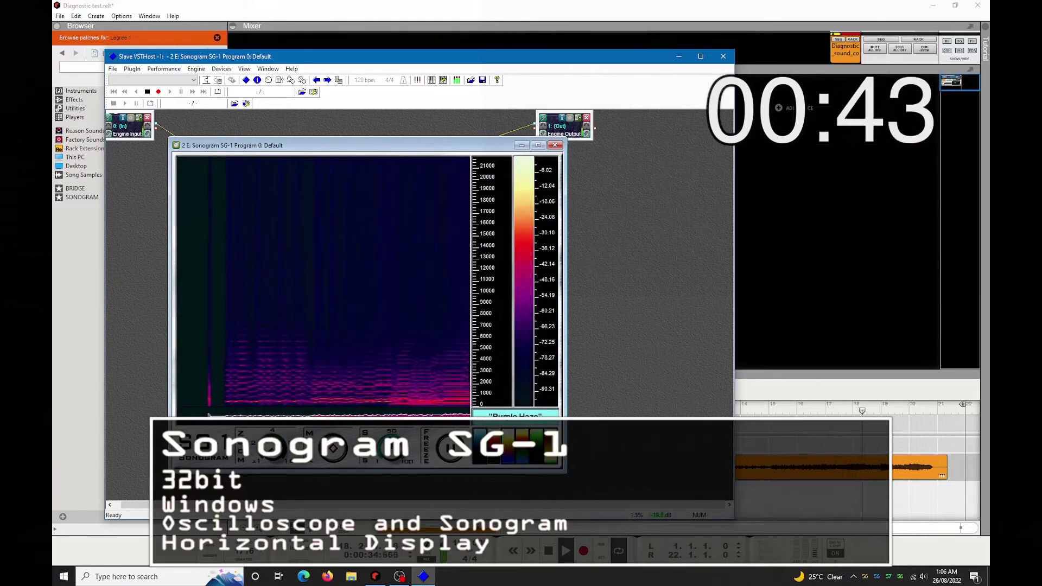
click(512, 445)
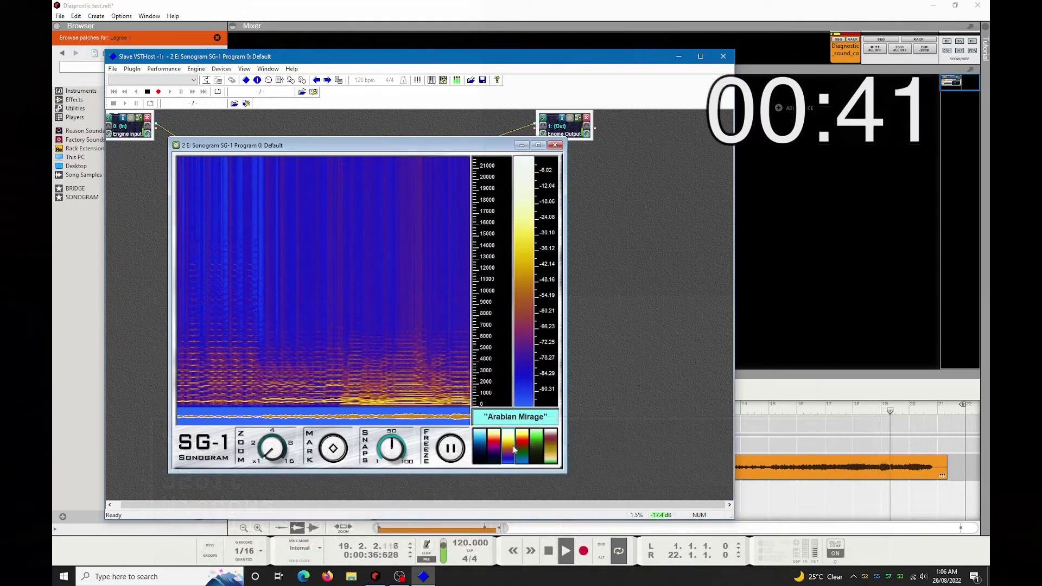
click(522, 448)
click(535, 449)
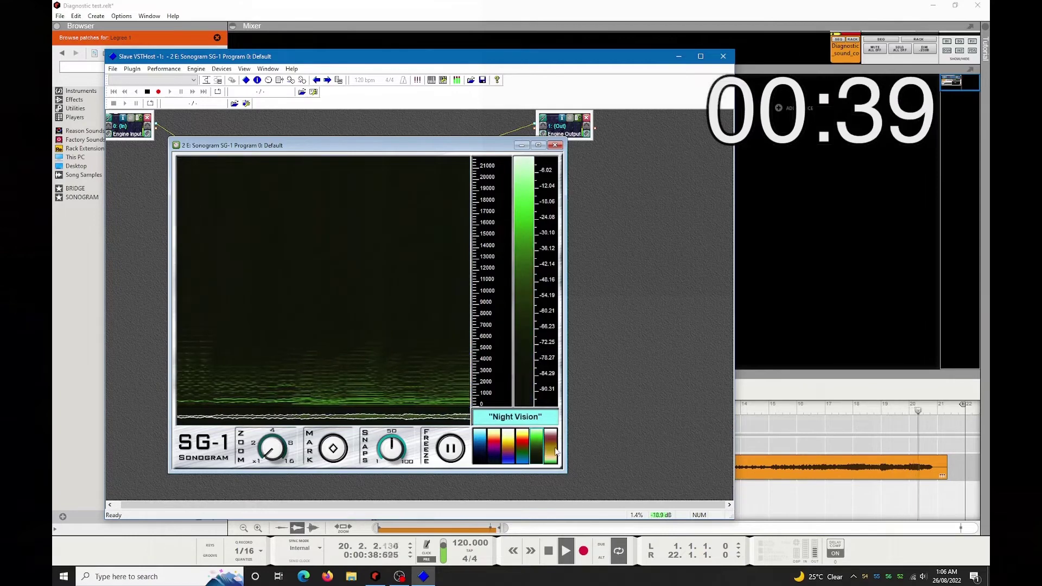
click(550, 449)
click(535, 449)
click(526, 449)
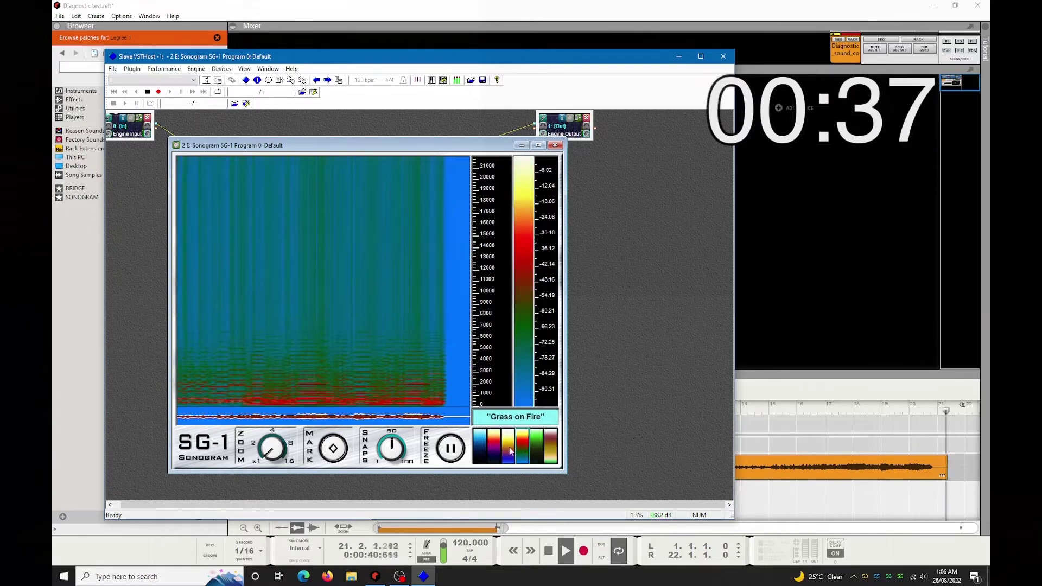
click(510, 449)
click(496, 451)
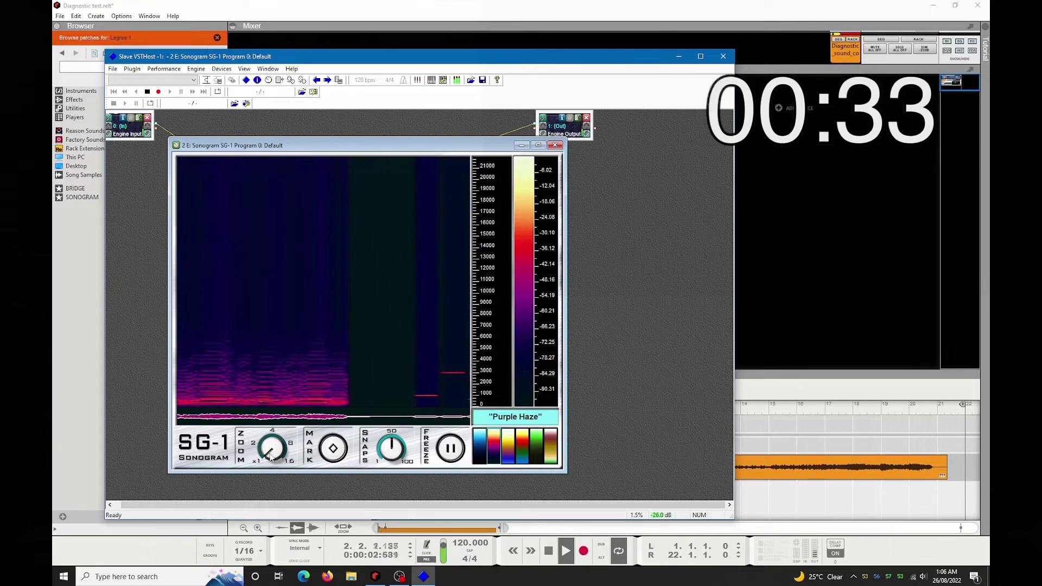
drag(271, 456, 290, 450)
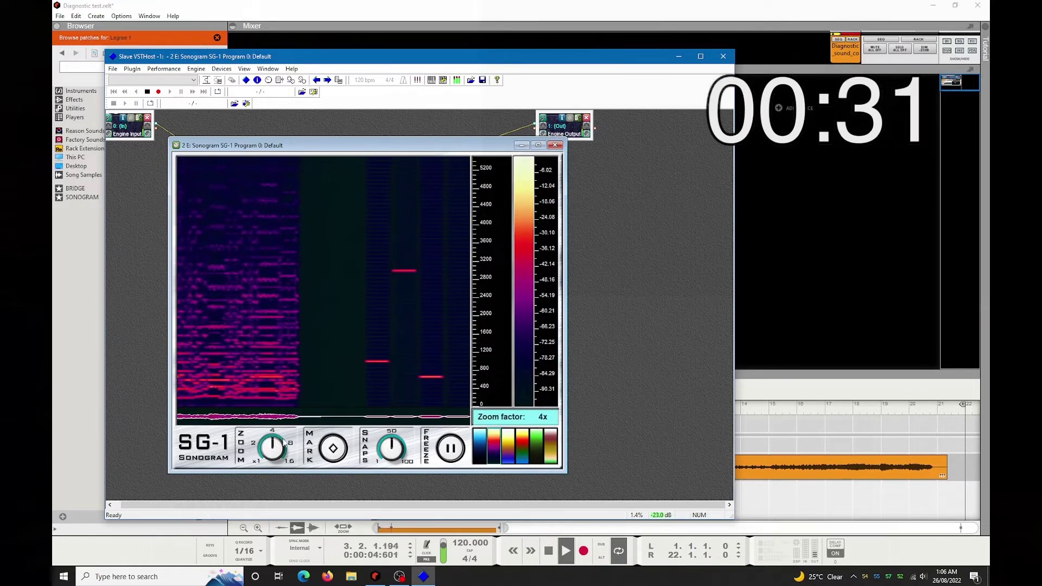
Step: Increase the SG-1 zoom factor above 4x and adjust the frequency axis to show the low frequencies in more detail
mouse_move(290, 450)
mouse_down()
mouse_move(285, 466)
mouse_move(292, 451)
mouse_up()
drag(491, 296, 481, 239)
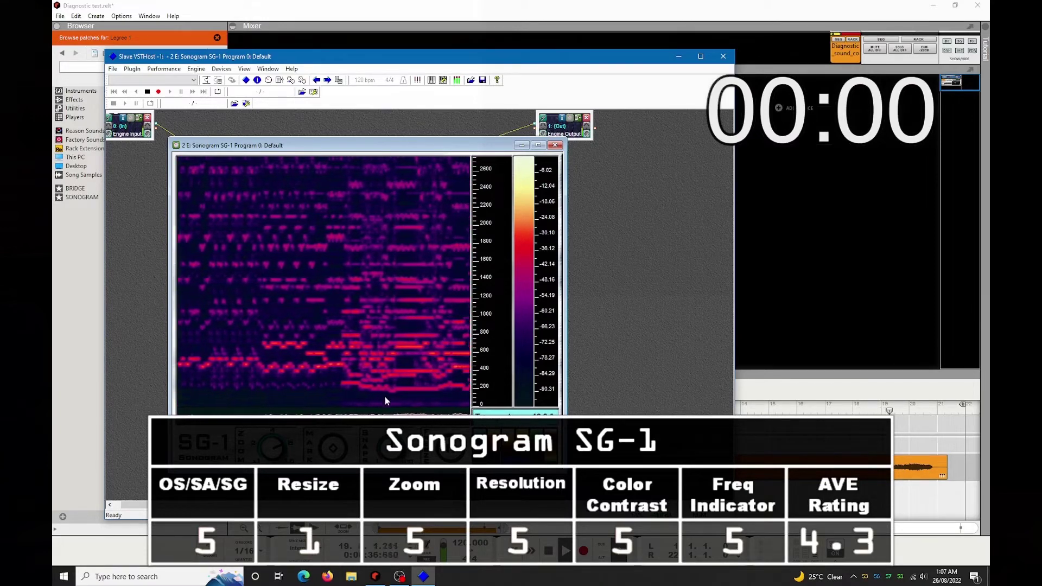
Step: Remove Sonogram SG-1 from the host and load as_sonogx2.dll from the SonoGx2 folder in its place
click(558, 146)
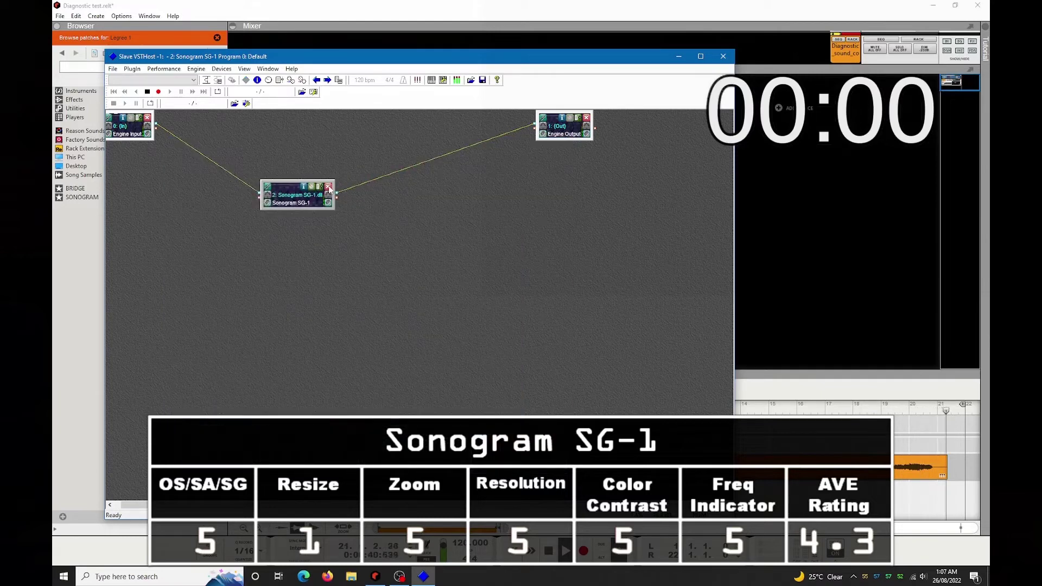
right_click(333, 235)
mouse_move(352, 237)
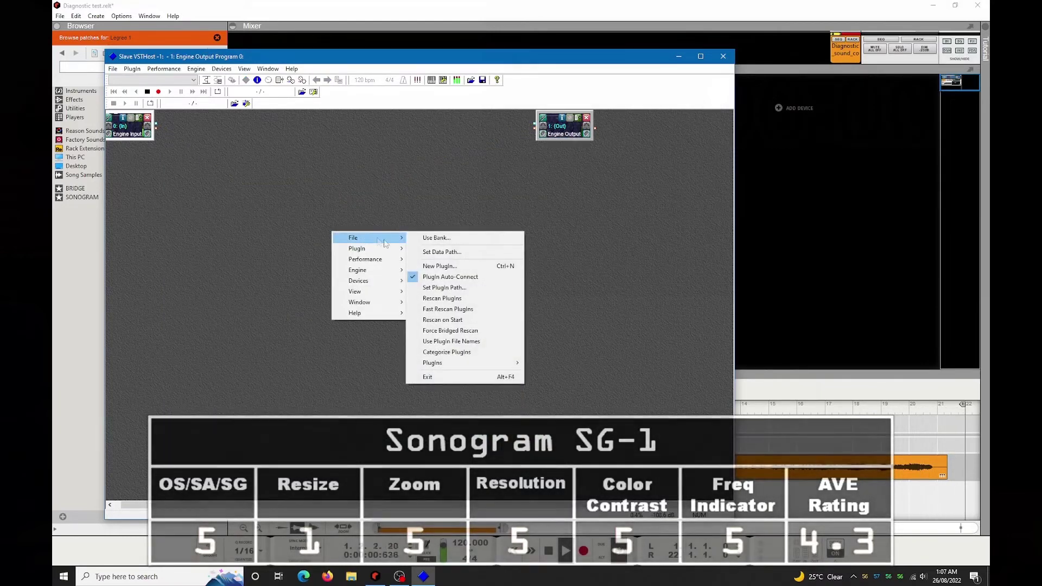
click(463, 265)
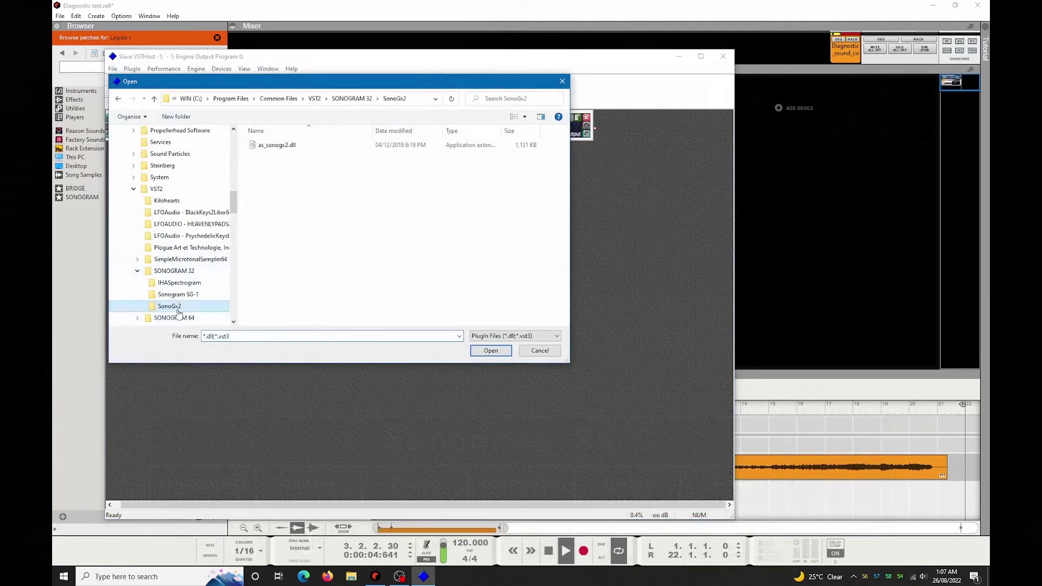
click(275, 147)
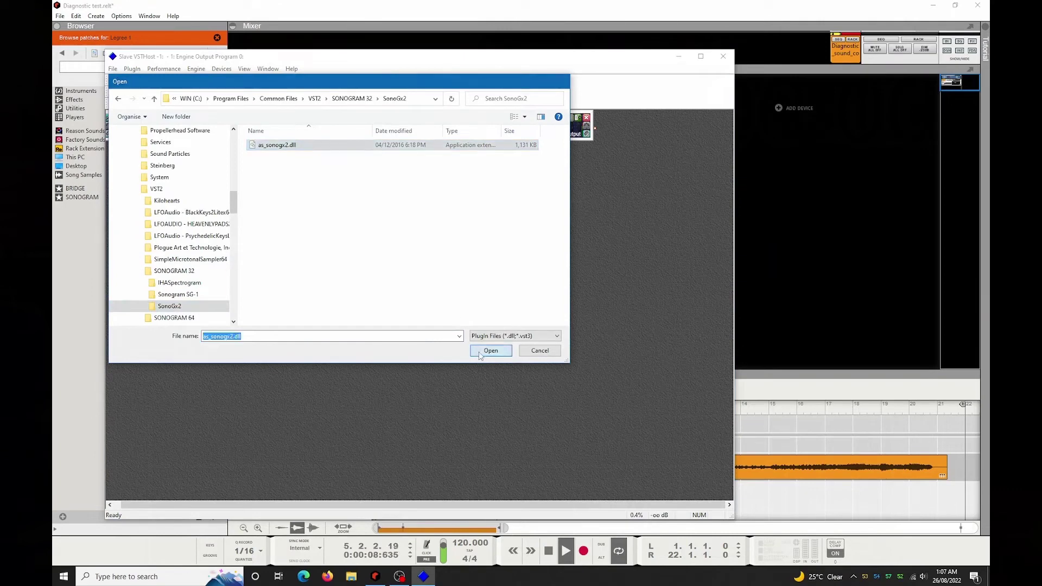
click(479, 352)
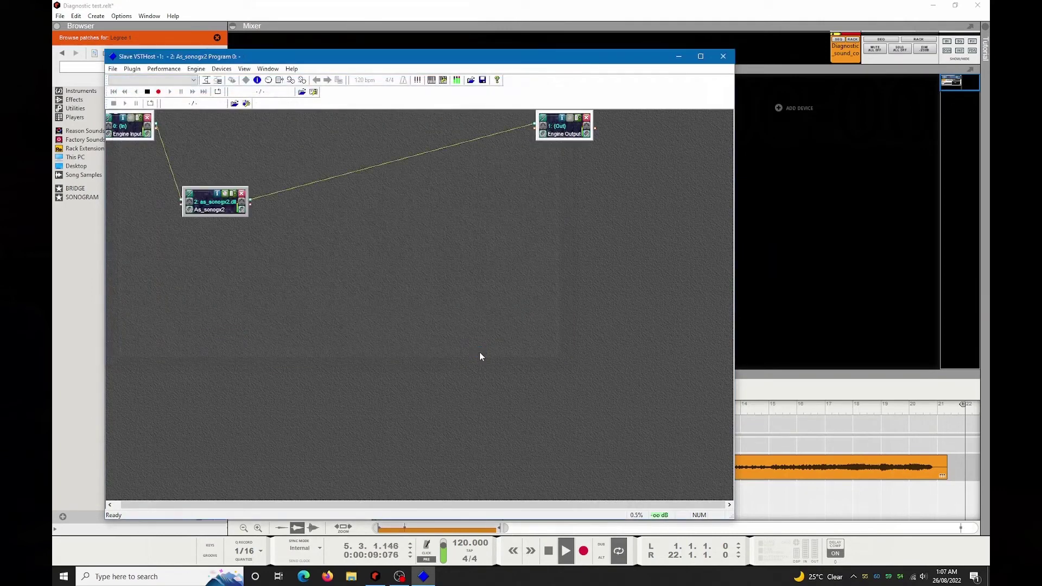
Step: Open the SonoGx2 editor, move it fully into the host window and lower its speed to a rate of about 135 Hz
click(227, 199)
drag(438, 206, 378, 202)
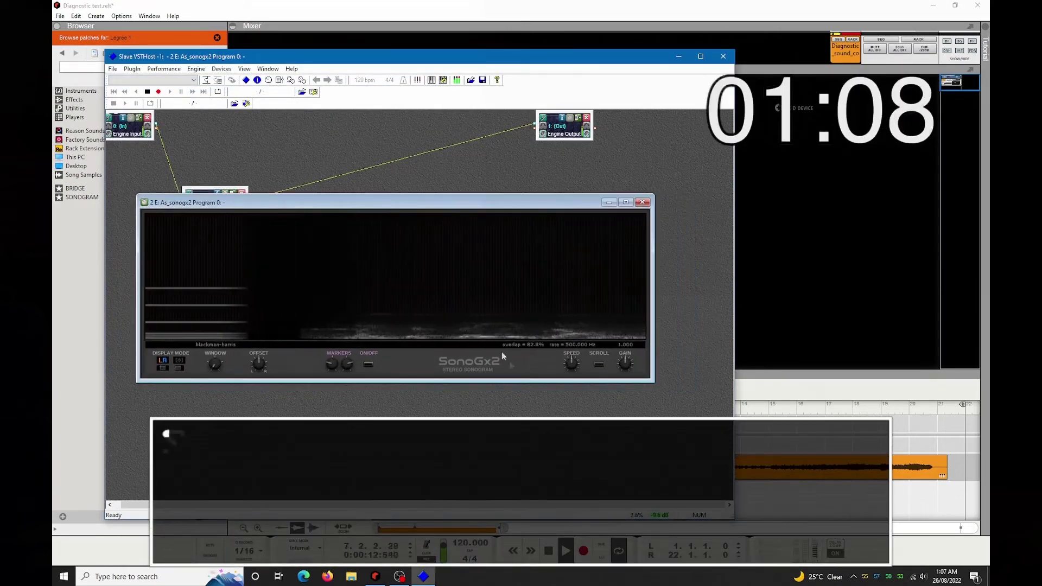
drag(572, 365, 573, 382)
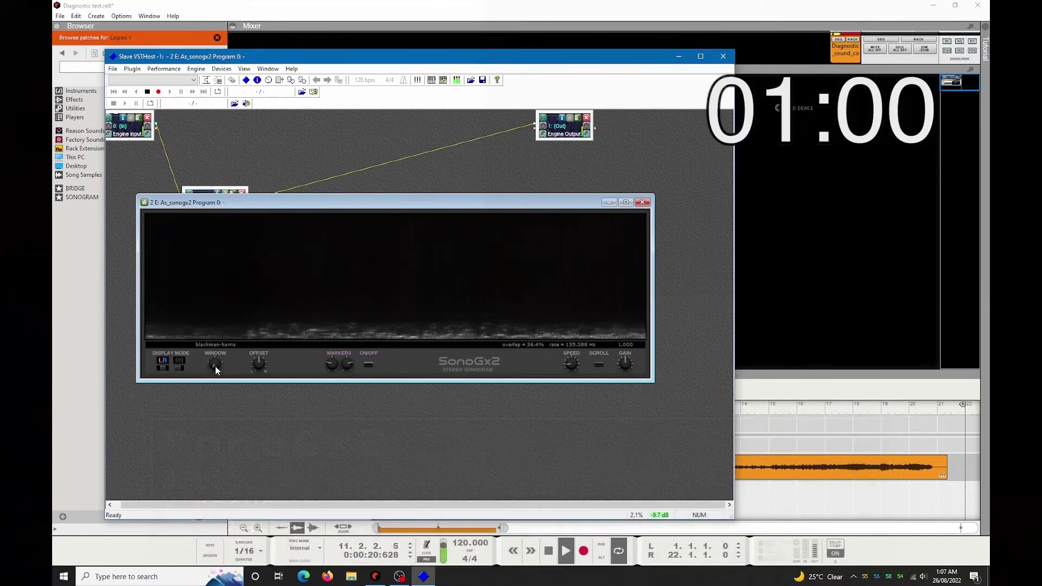
Step: Set the SonoGx2 window function to flat-top and test left and right channel offsets before resetting the offset
drag(216, 369, 215, 362)
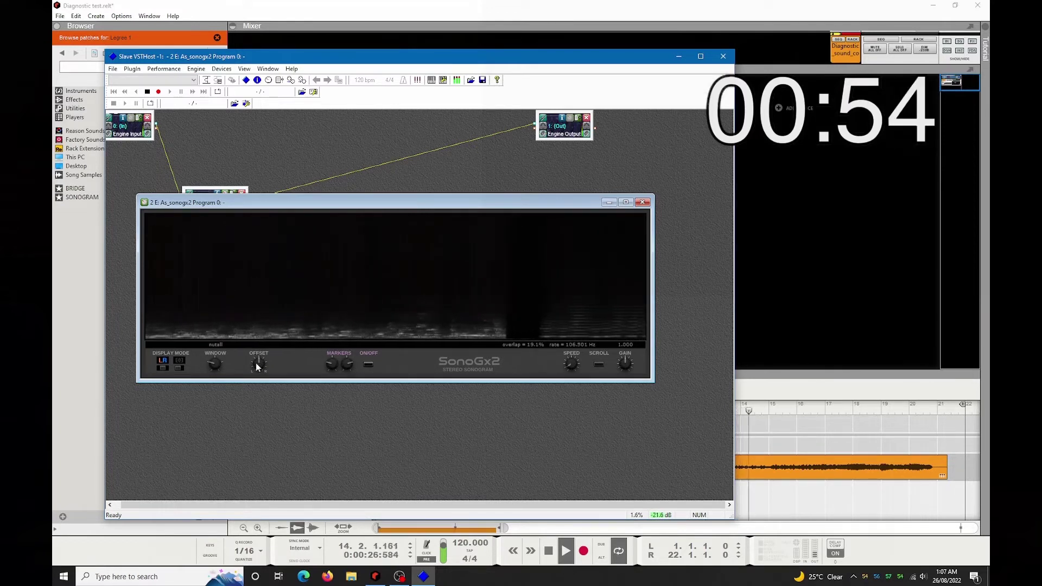
mouse_move(258, 368)
drag(266, 363, 216, 364)
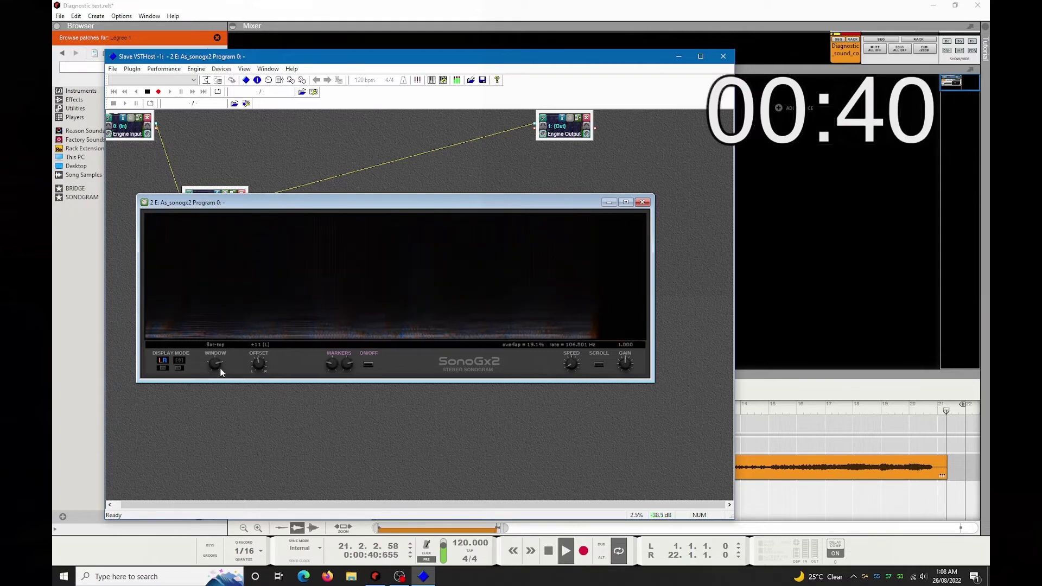
drag(258, 359, 256, 369)
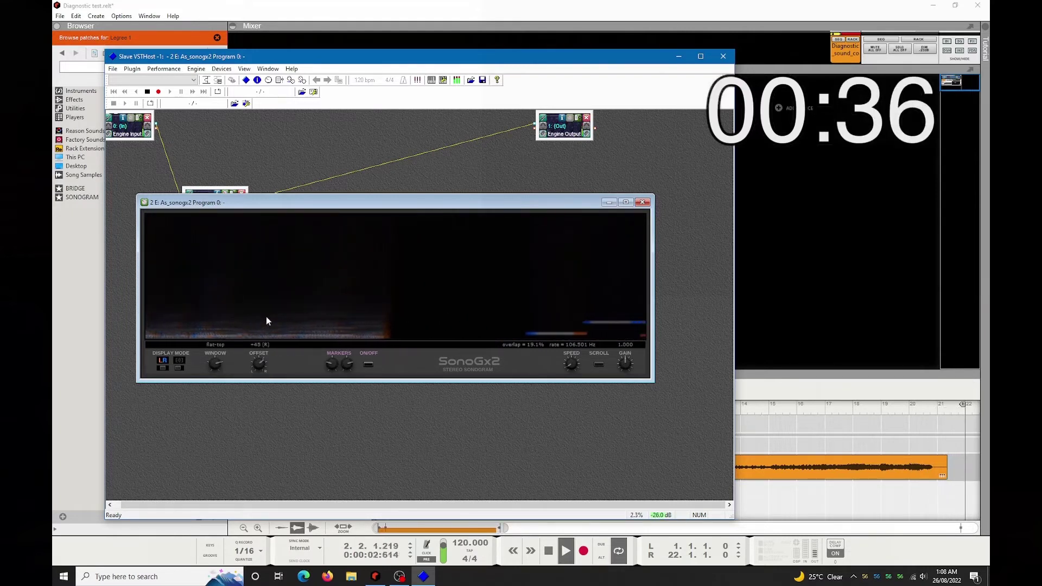
scroll(262, 340, down, 5)
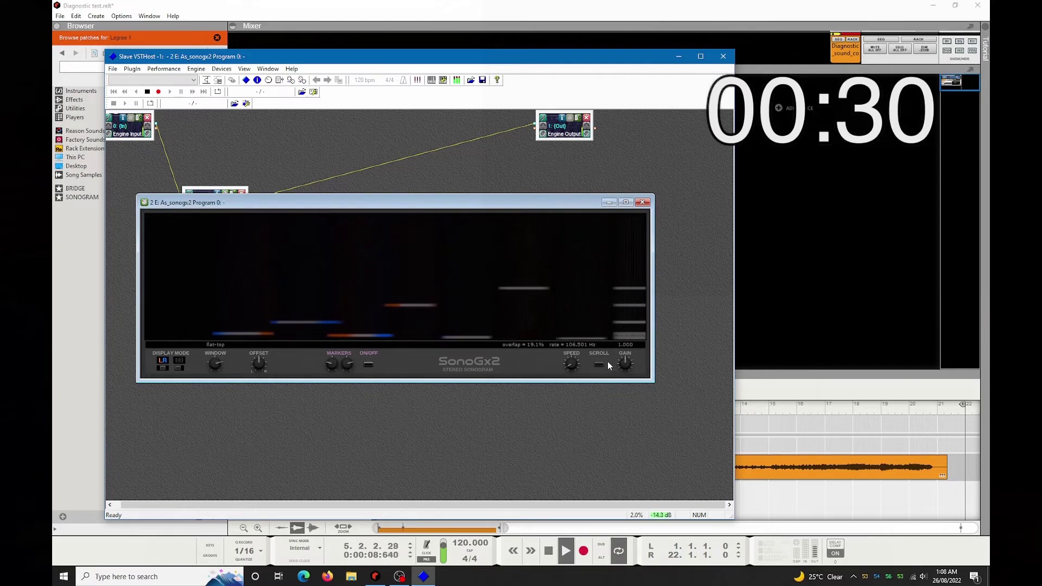
Step: Set the SonoGx2 rate to 100 Hz and the gain to about 3.343, and turn on the second display mode
drag(565, 364, 569, 361)
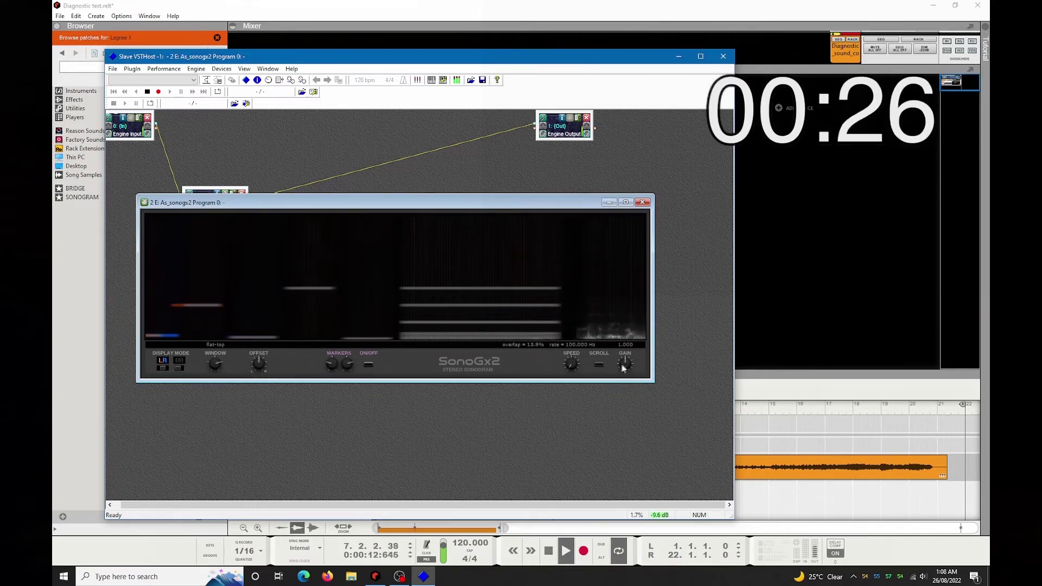
drag(626, 365, 628, 360)
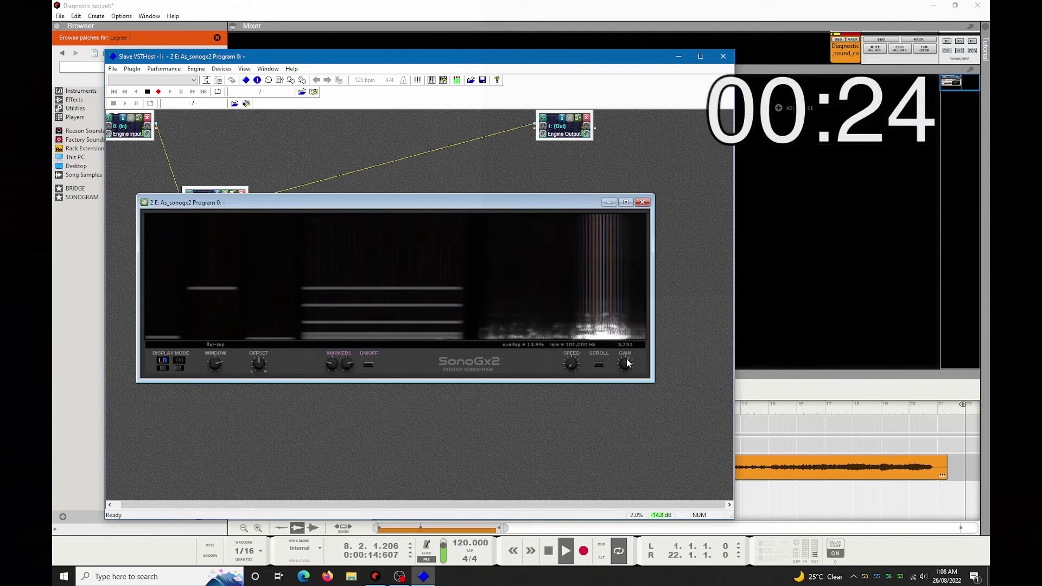
mouse_move(624, 361)
mouse_down()
mouse_move(626, 382)
mouse_move(625, 352)
mouse_up()
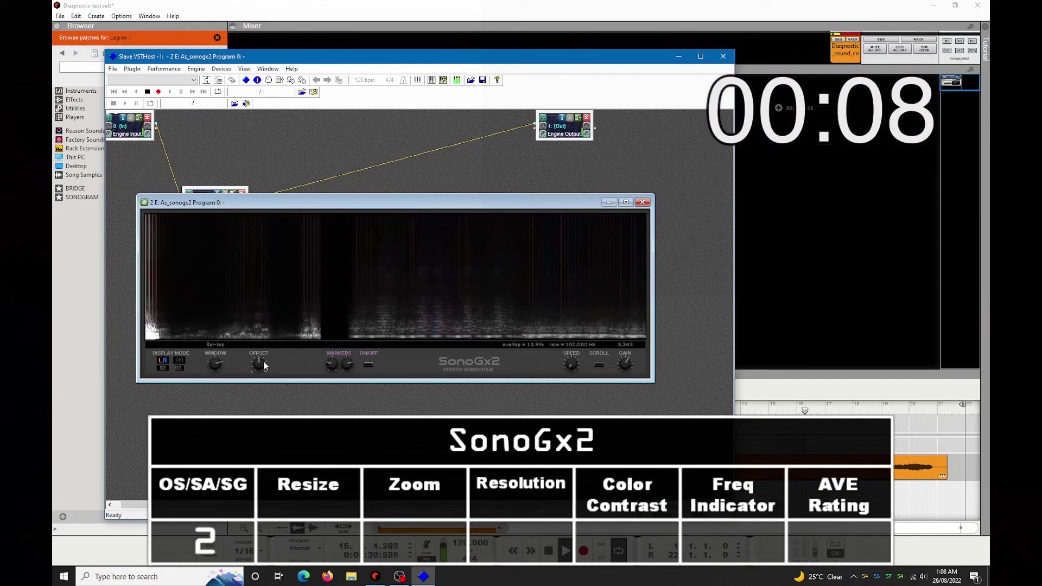
click(181, 368)
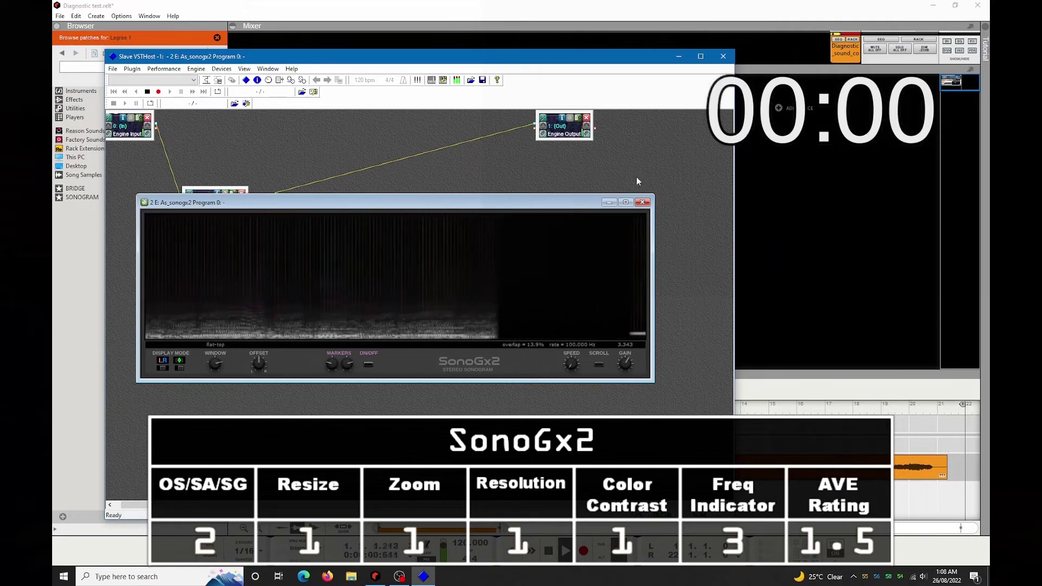
Step: Close the SonoGx2 editor, remove the plugin from the host and close the VSTHost window
click(642, 202)
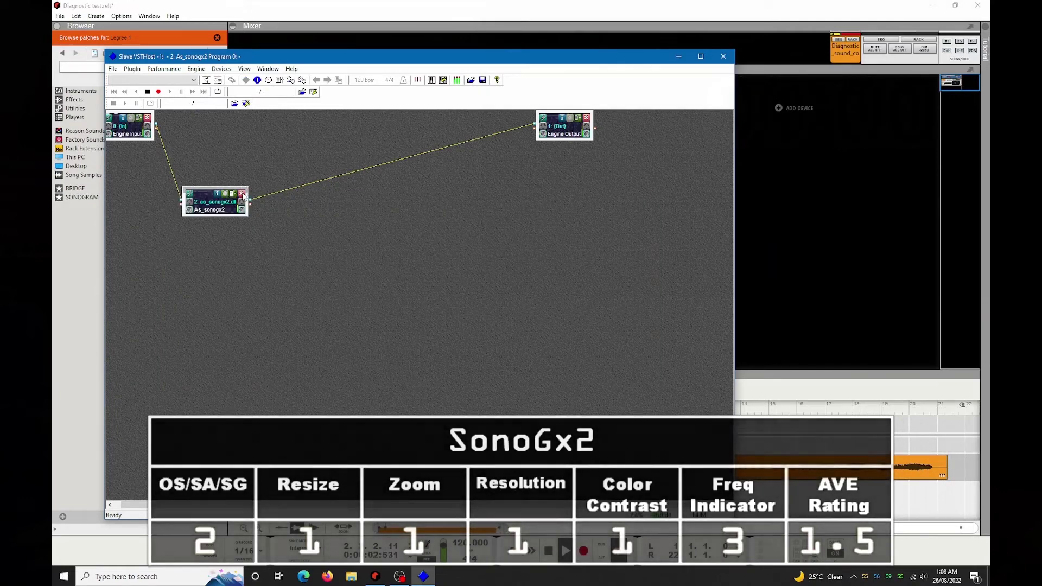
click(242, 193)
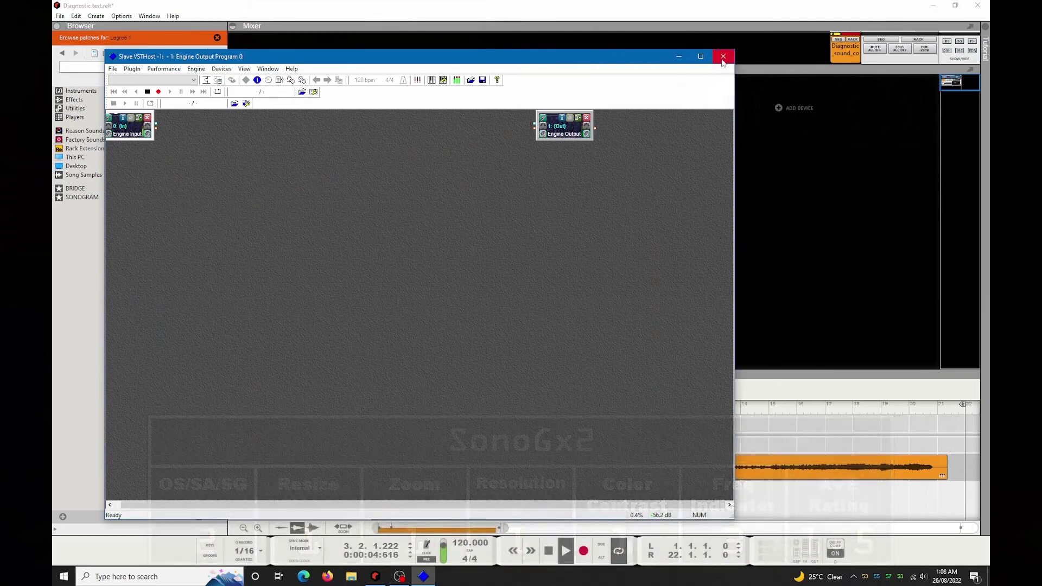
click(722, 57)
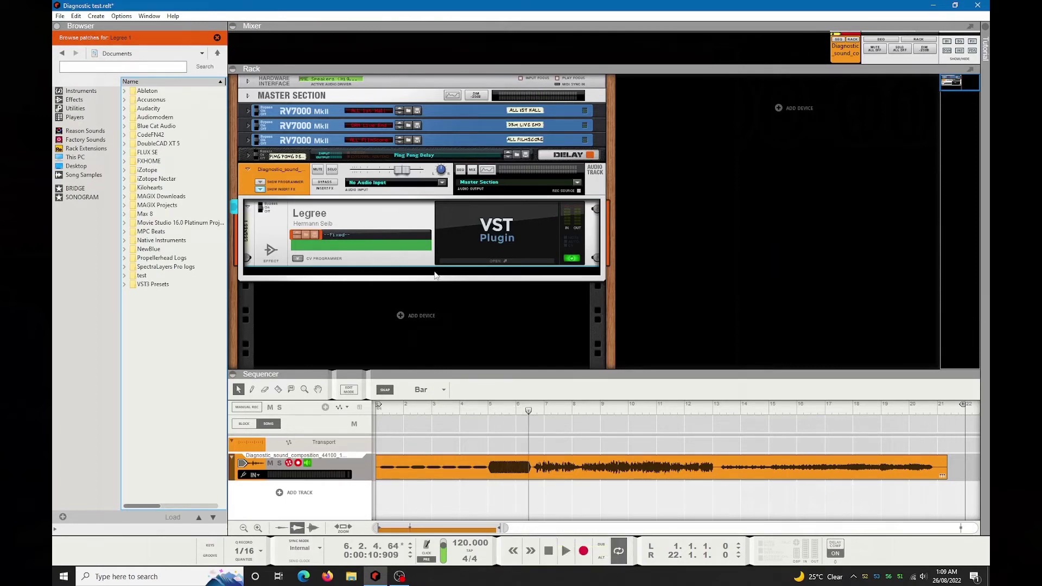
Step: Delete the Legree device from the rack, show the SONOGRAM plugin favourites and quit Reason
click(82, 197)
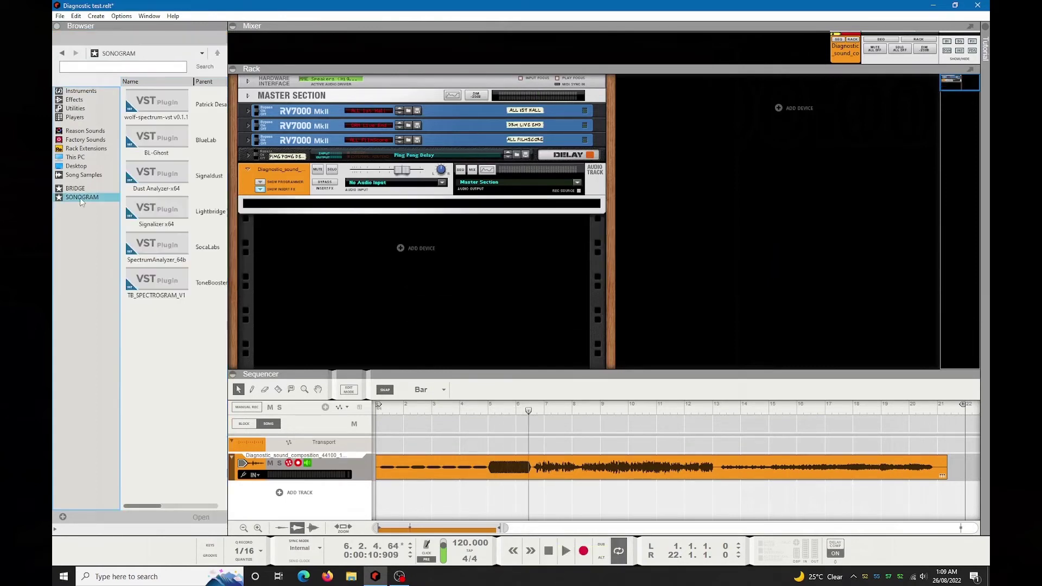
click(977, 4)
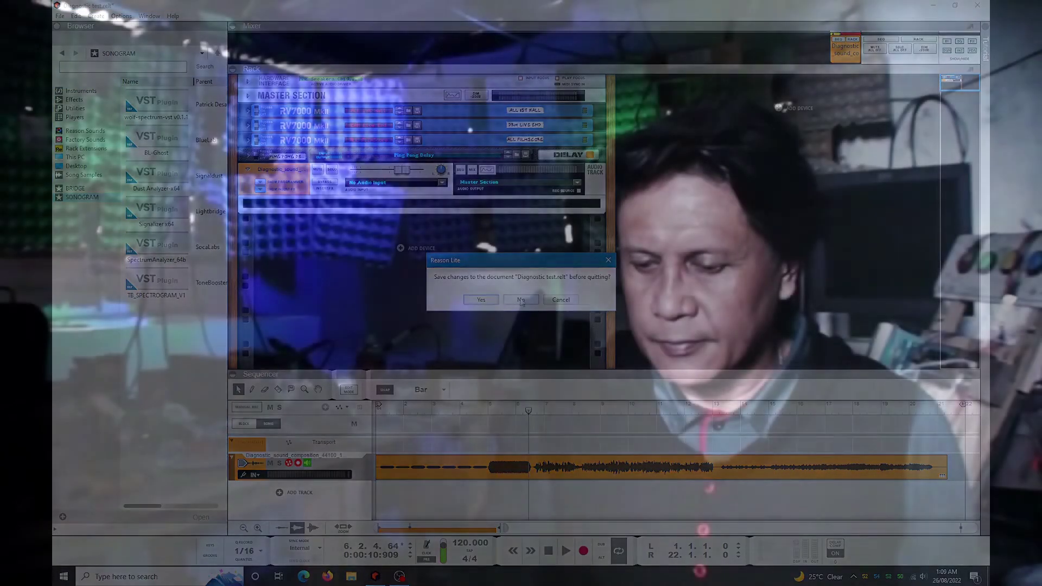